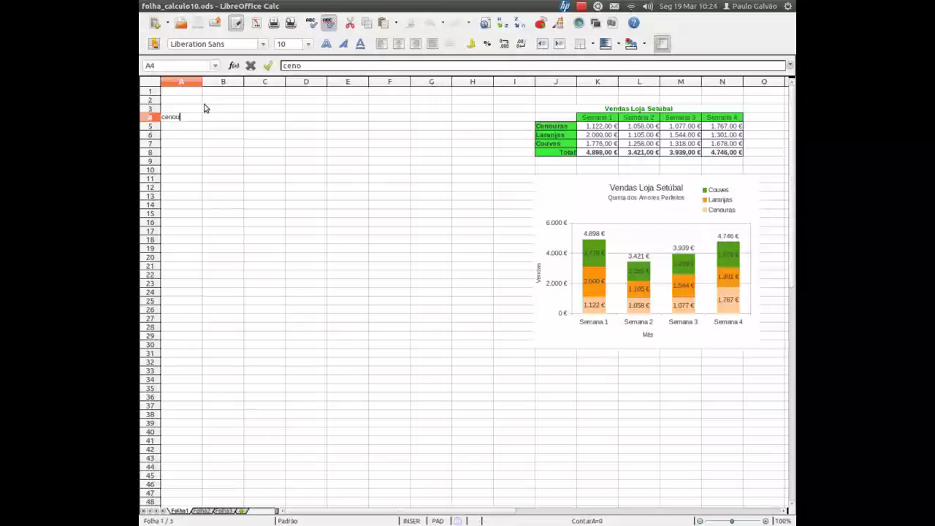
# - Enter the row labels laranjas, couves and total below cenouras in column A
pyautogui.press('Return')
pyautogui.write('lara')
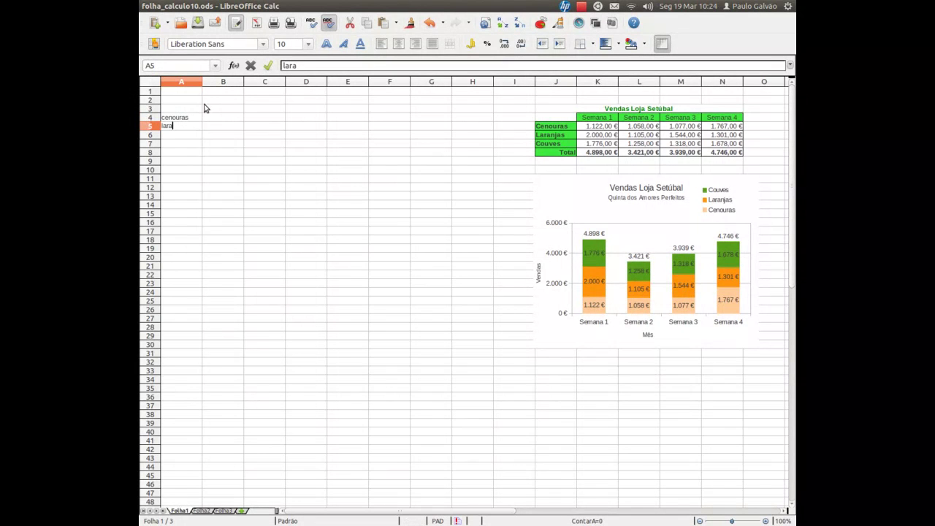
pyautogui.write('njas')
pyautogui.press('Return')
pyautogui.write('couves')
pyautogui.press('Return')
pyautogui.write('tota')
pyautogui.press('Tab')
# - Put the header Semana 1 in B3 and autofill it through Semana 4 in E3
pyautogui.press('Up')
pyautogui.press('Up')
pyautogui.press('Up')
pyautogui.press('Up')
pyautogui.write('seman')
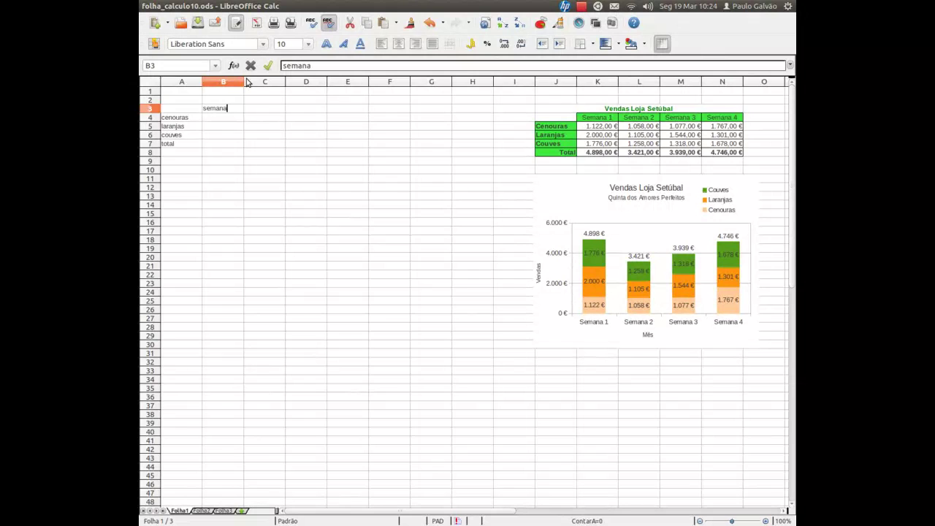
pyautogui.write(' 1')
pyautogui.press('Return')
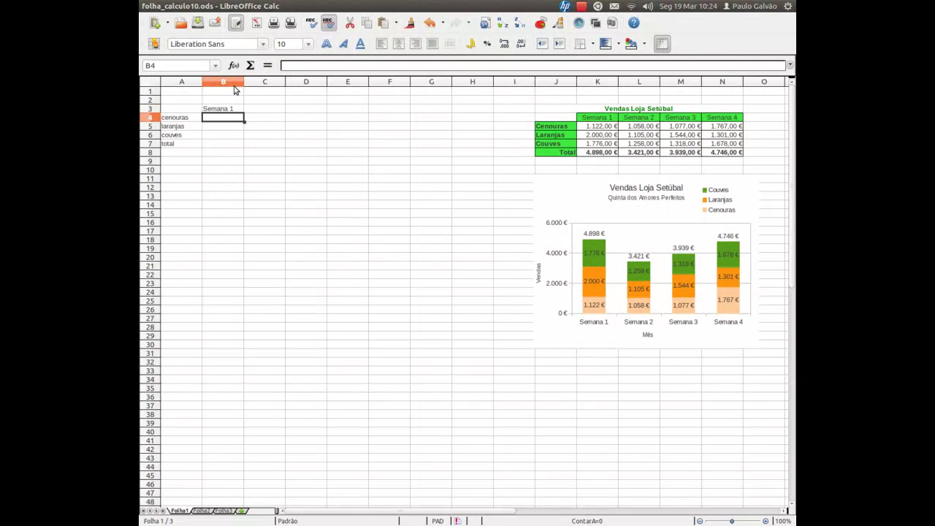
pyautogui.click(236, 110)
pyautogui.moveTo(244, 111); pyautogui.dragTo(352, 114)
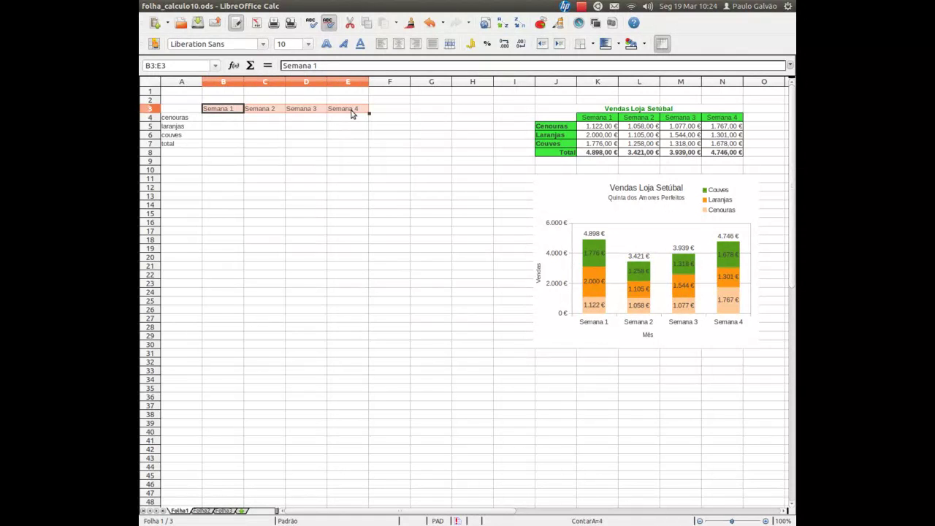
# - Type the title 'Vendas Loja Setúbal' into cell B2
pyautogui.click(255, 101)
pyautogui.click(235, 101)
pyautogui.write('Vendas Loja Set')
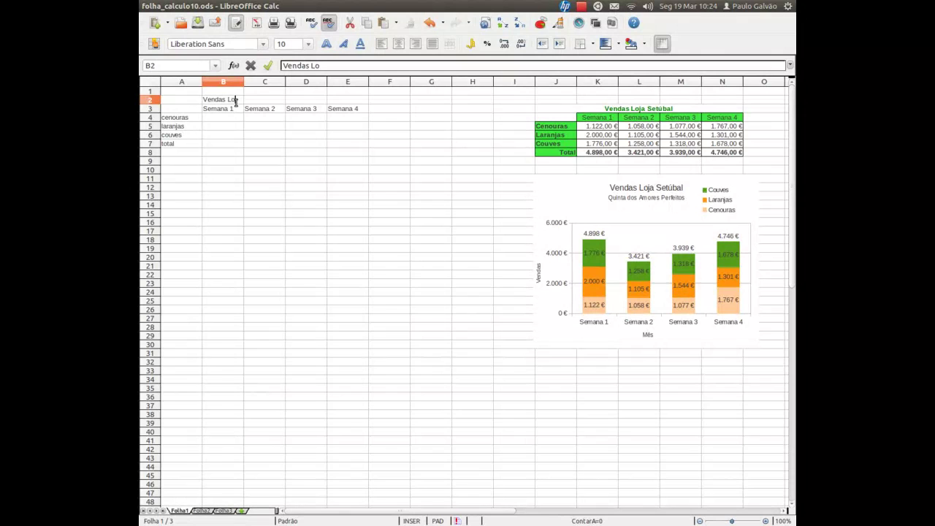
pyautogui.write('ú')
pyautogui.write('bal')
pyautogui.press('Return')
# - Merge and centre the title across B2:E2
pyautogui.click(251, 99)
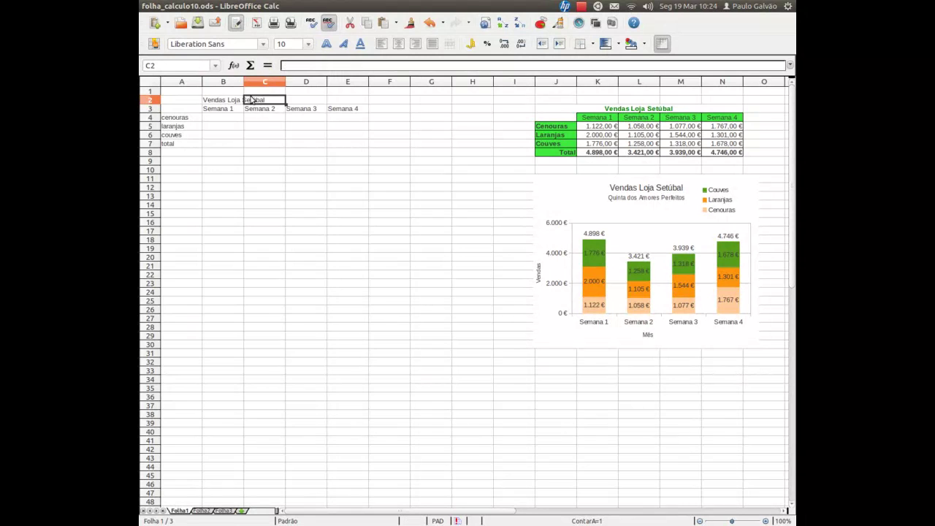
pyautogui.moveTo(232, 101); pyautogui.dragTo(361, 100)
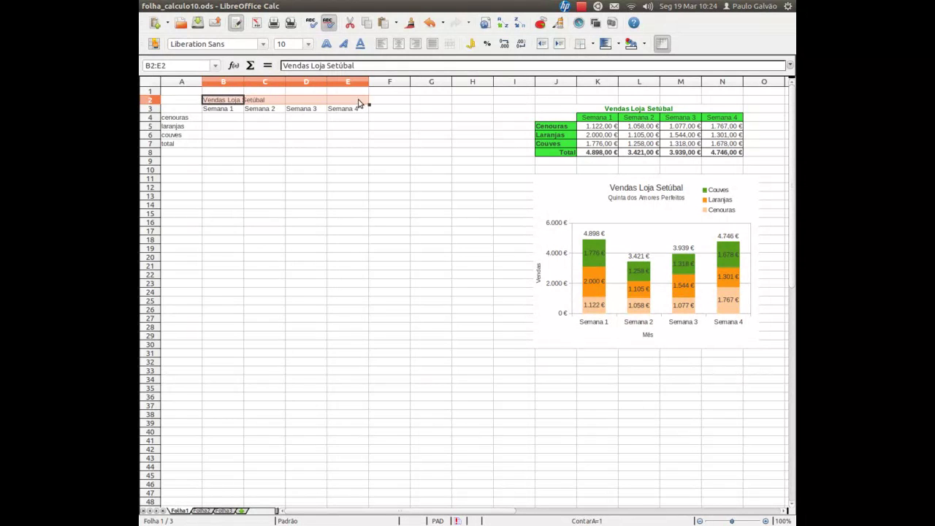
pyautogui.click(450, 45)
pyautogui.click(262, 111)
pyautogui.click(220, 119)
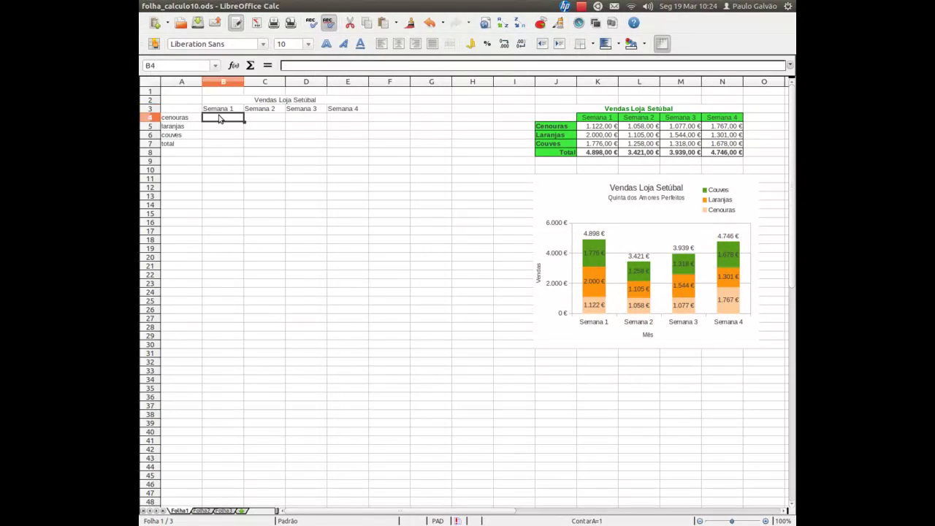
# - Enter =ALEATÓRIOENTRE(1000;2000) in B4 using the Function Wizard
pyautogui.click(232, 66)
pyautogui.click(319, 361)
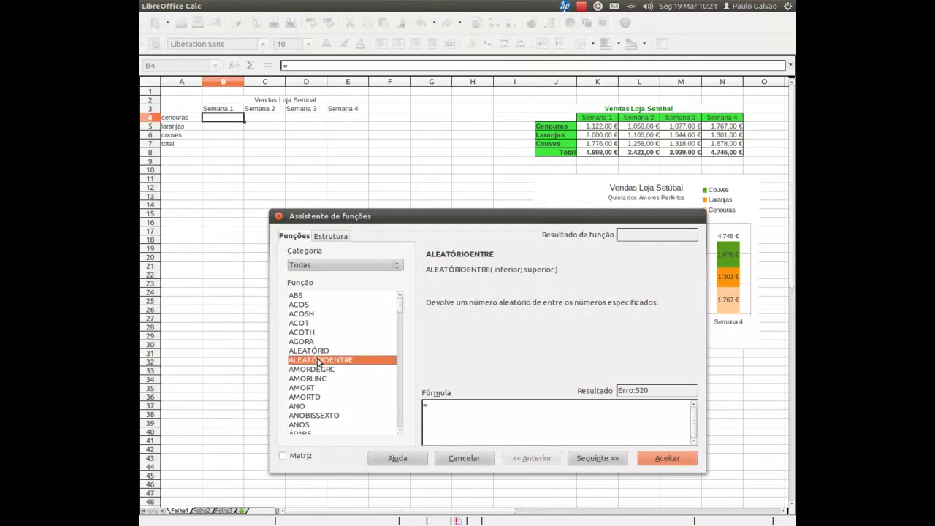
pyautogui.doubleClick(346, 360)
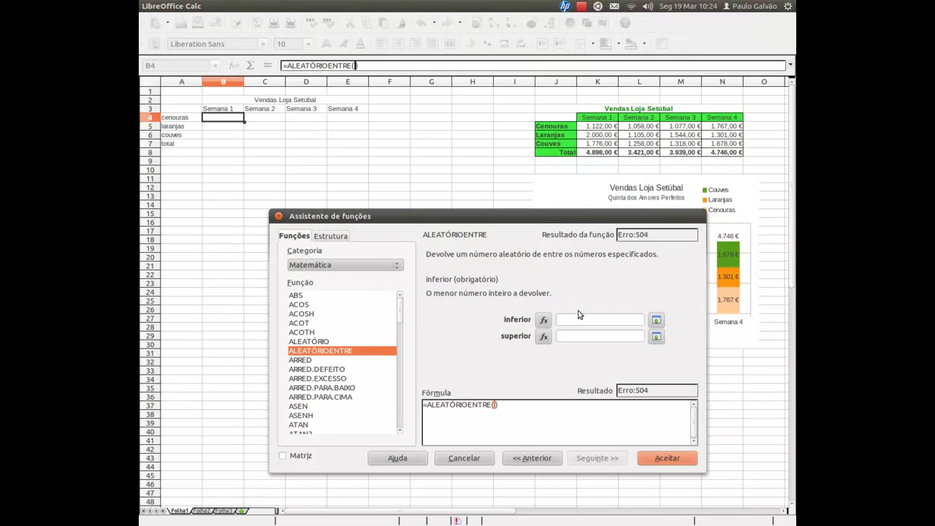
pyautogui.write('1000')
pyautogui.click(590, 338)
pyautogui.write('2000')
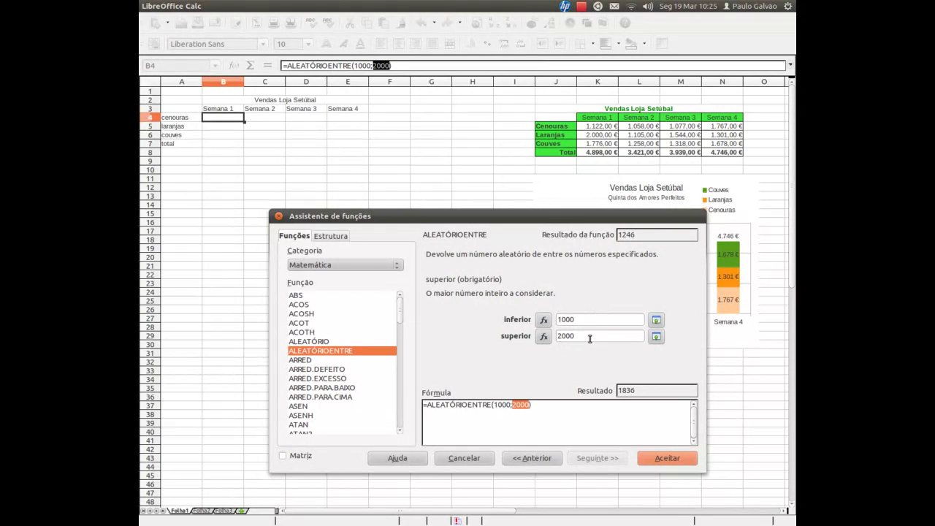
pyautogui.click(656, 462)
# - Copy the random formula across and down to fill B4:E6
pyautogui.moveTo(245, 122)
pyautogui.mouseDown()
pyautogui.moveTo(361, 121)
pyautogui.moveTo(369, 143)
pyautogui.mouseUp()
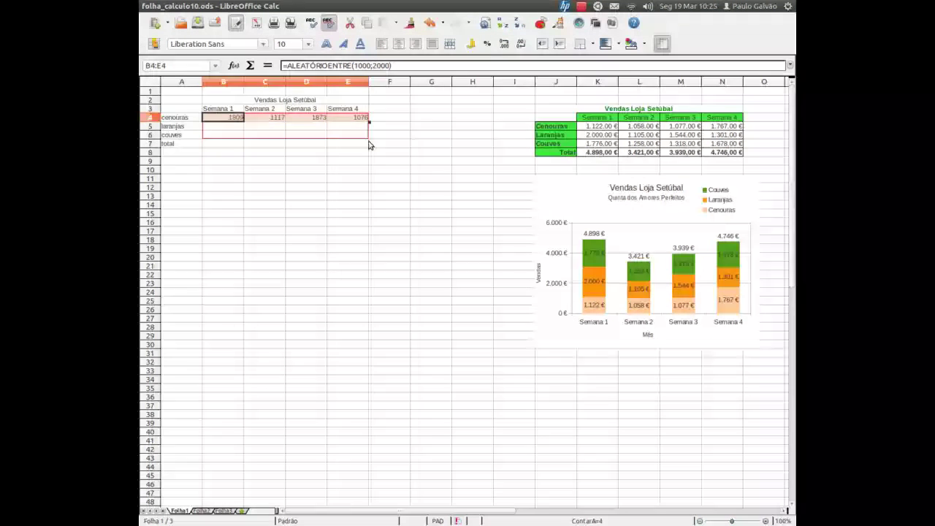
pyautogui.click(252, 125)
pyautogui.click(229, 119)
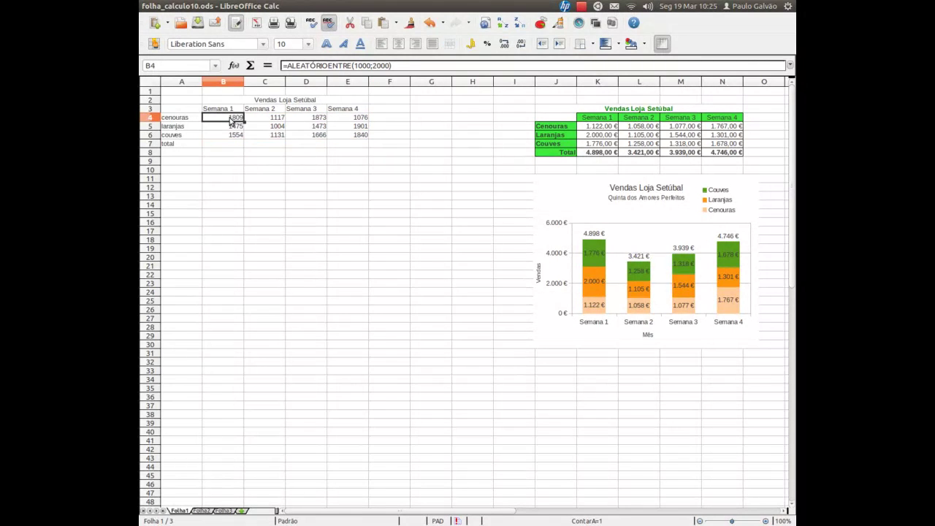
pyautogui.moveTo(229, 119); pyautogui.dragTo(369, 146)
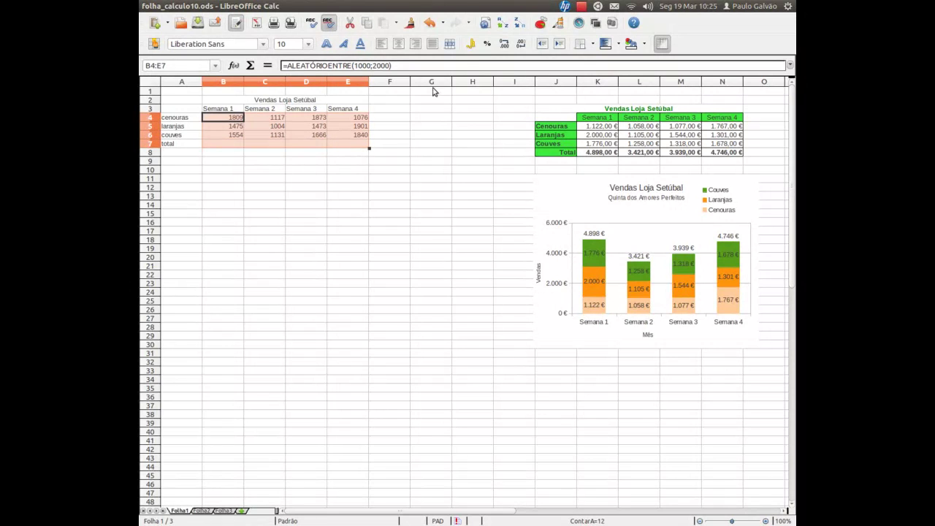
# - Format B4:E7 as euro currency and begin a formula in B7
pyautogui.click(471, 44)
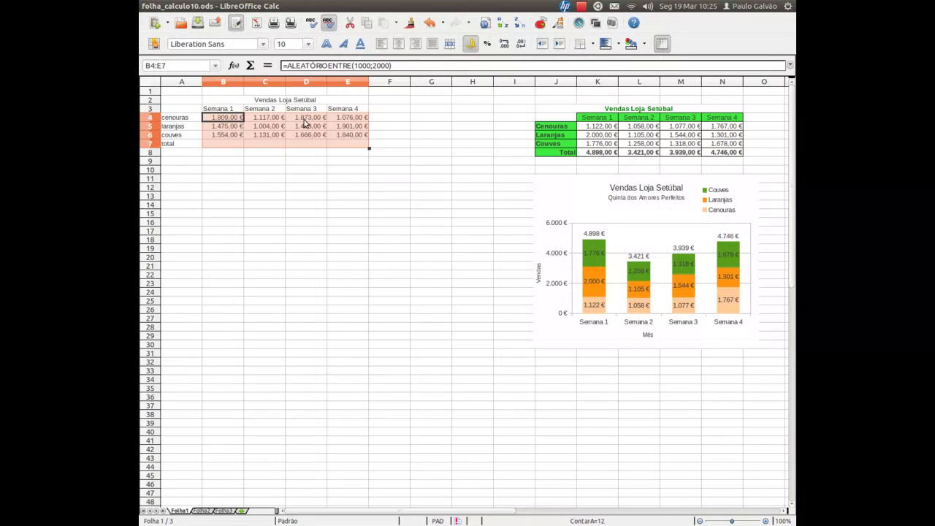
pyautogui.click(233, 143)
pyautogui.write('=')
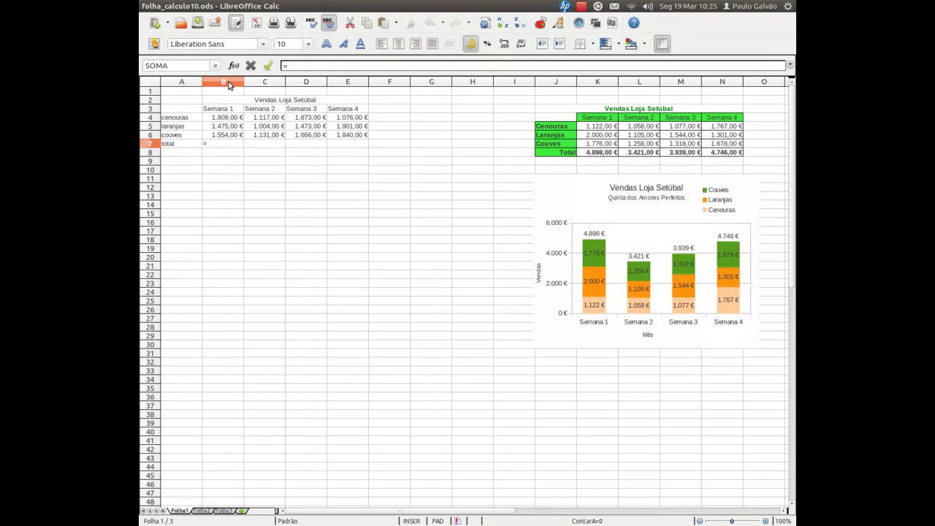
pyautogui.press('Escape')
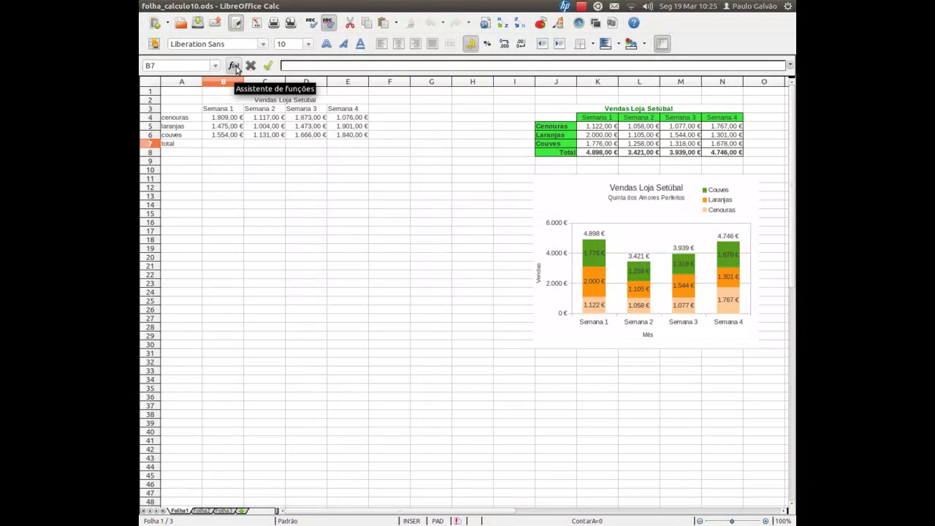
pyautogui.write('=')
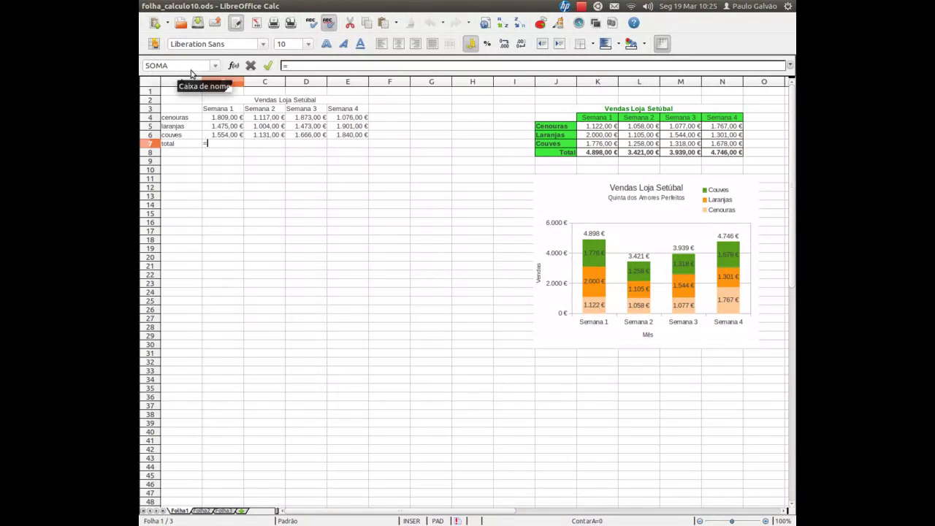
pyautogui.click(233, 65)
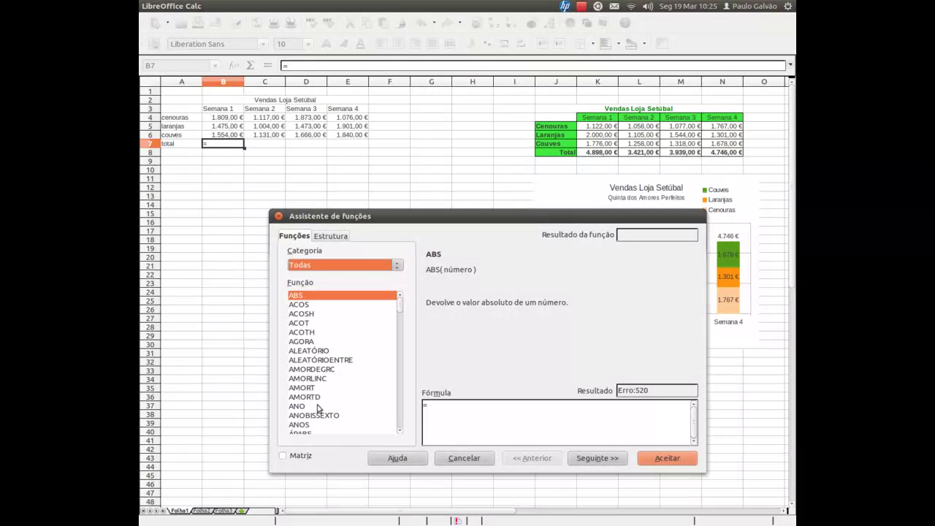
# - Find and insert the SOMA function for the Semana 1 total in B7
pyautogui.scroll(-5, 340, 356)
pyautogui.scroll(-5, 339, 357)
pyautogui.scroll(-5, 319, 375)
pyautogui.scroll(-10, 319, 376)
pyautogui.click(311, 379)
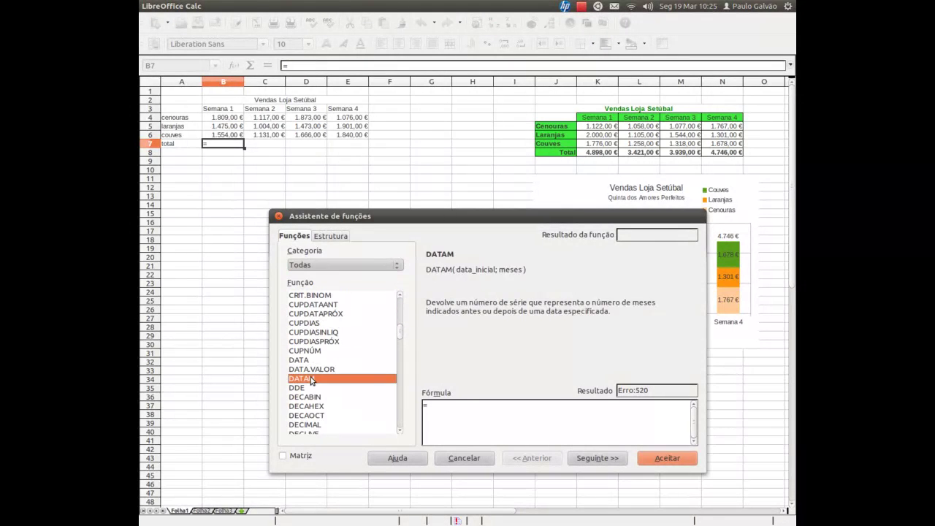
pyautogui.press('s')
pyautogui.scroll(-4, 326, 334)
pyautogui.scroll(-2, 321, 330)
pyautogui.scroll(1, 322, 330)
pyautogui.scroll(1, 314, 312)
pyautogui.scroll(1, 315, 311)
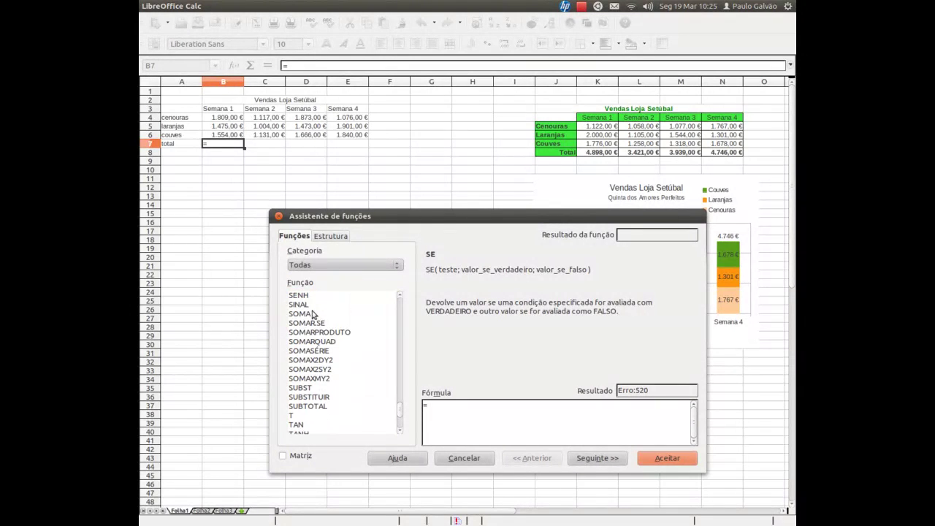
pyautogui.doubleClick(311, 316)
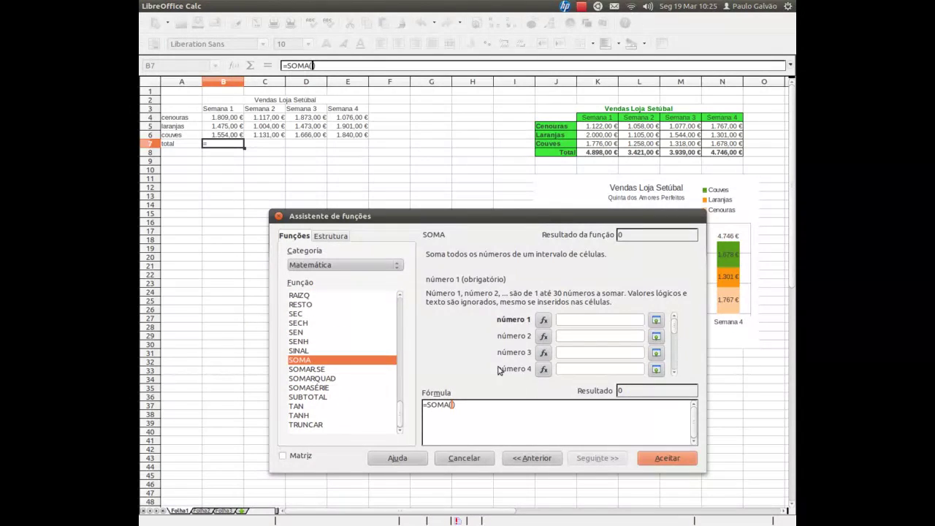
# - Sum B4:B6 in B7 and copy the total across to E7, giving 4.838 to 4.817 €
pyautogui.click(656, 320)
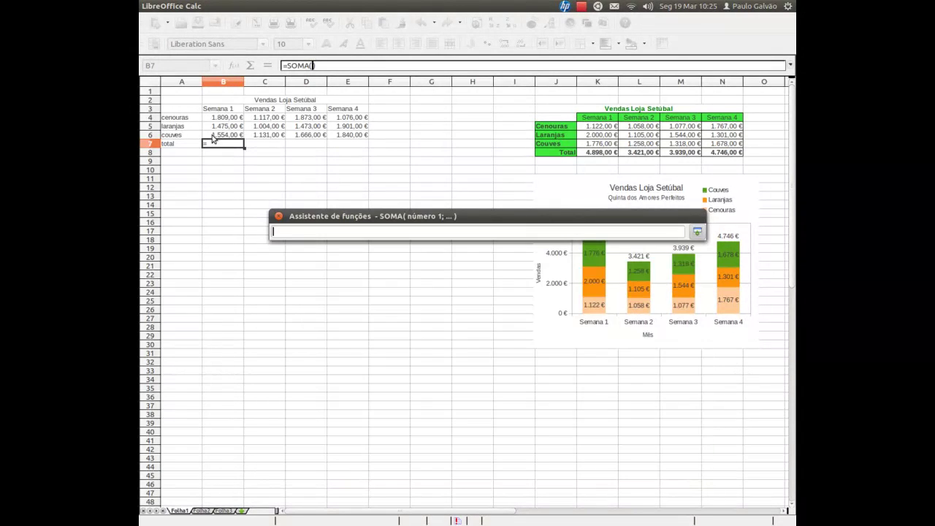
pyautogui.moveTo(221, 121); pyautogui.dragTo(227, 136)
pyautogui.press('Return')
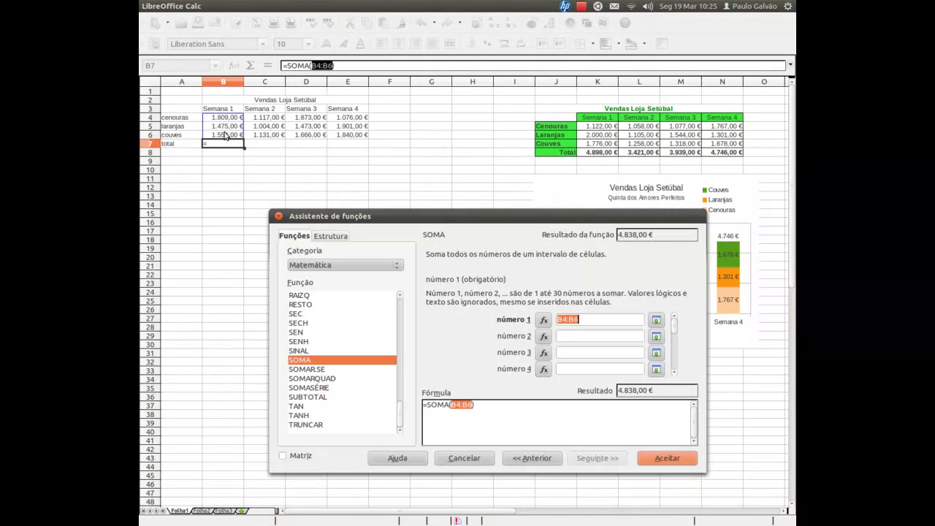
pyautogui.click(667, 458)
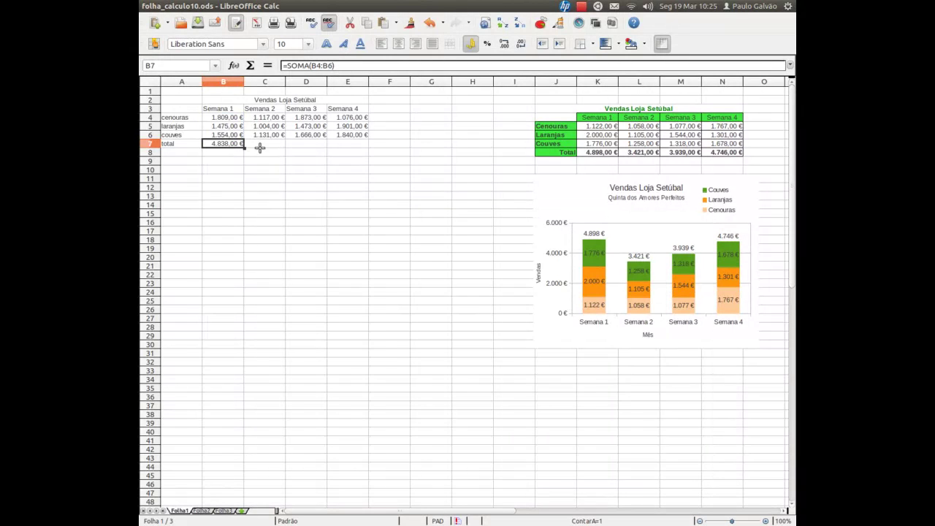
pyautogui.moveTo(244, 147); pyautogui.dragTo(347, 146)
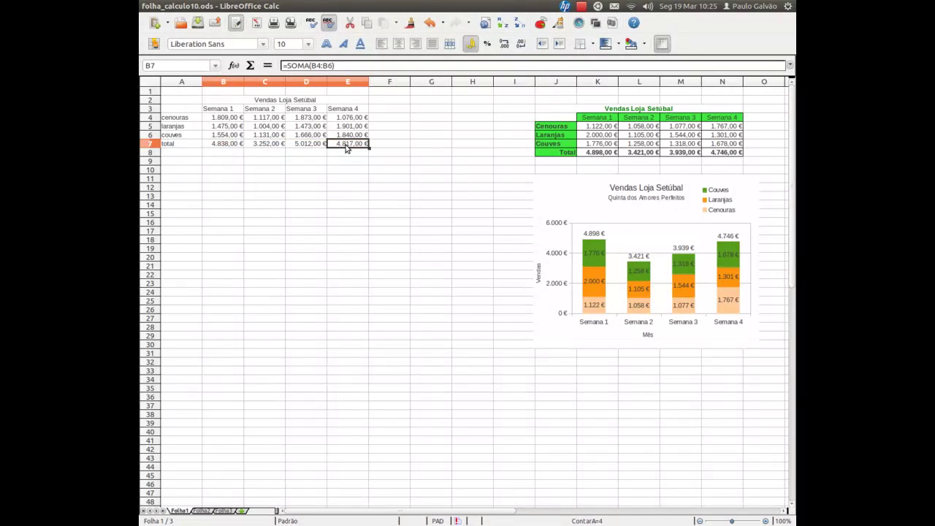
pyautogui.click(348, 146)
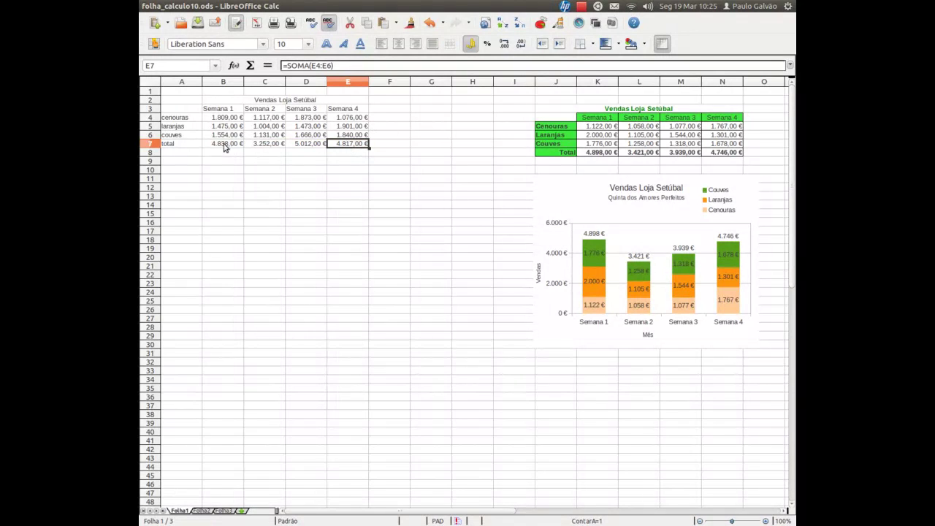
# - Make the row 7 totals B7:E7 bold
pyautogui.moveTo(225, 148); pyautogui.dragTo(354, 146)
pyautogui.click(327, 44)
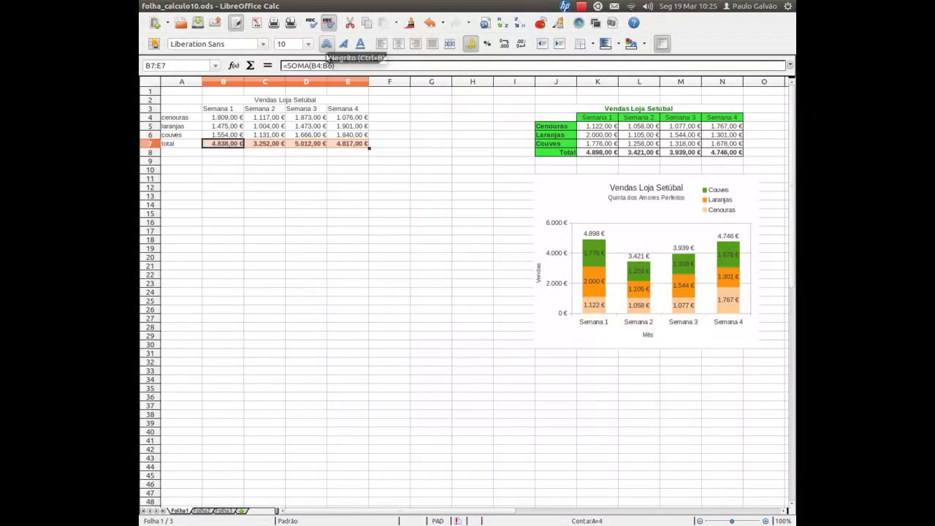
pyautogui.click(269, 136)
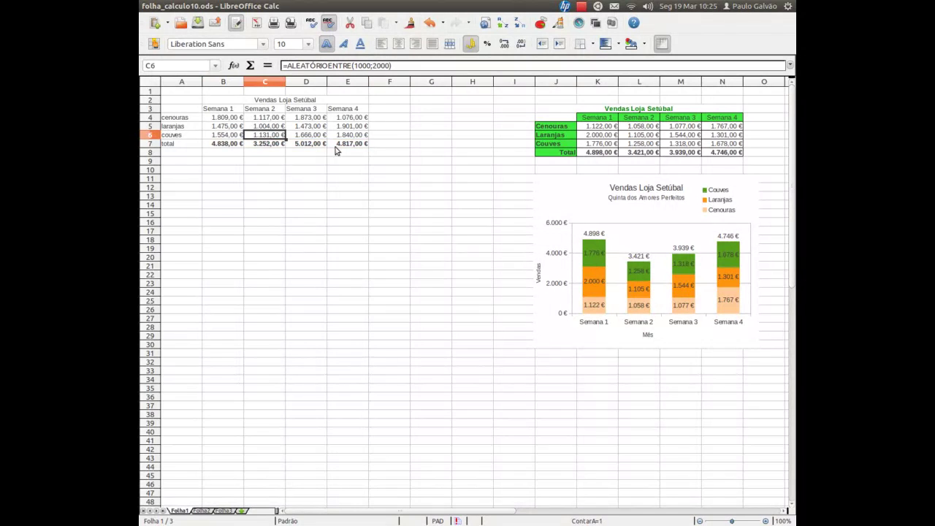
# - Give every cell in A4:E7 borders and put an outer box around B3:E3
pyautogui.moveTo(335, 147); pyautogui.dragTo(171, 121)
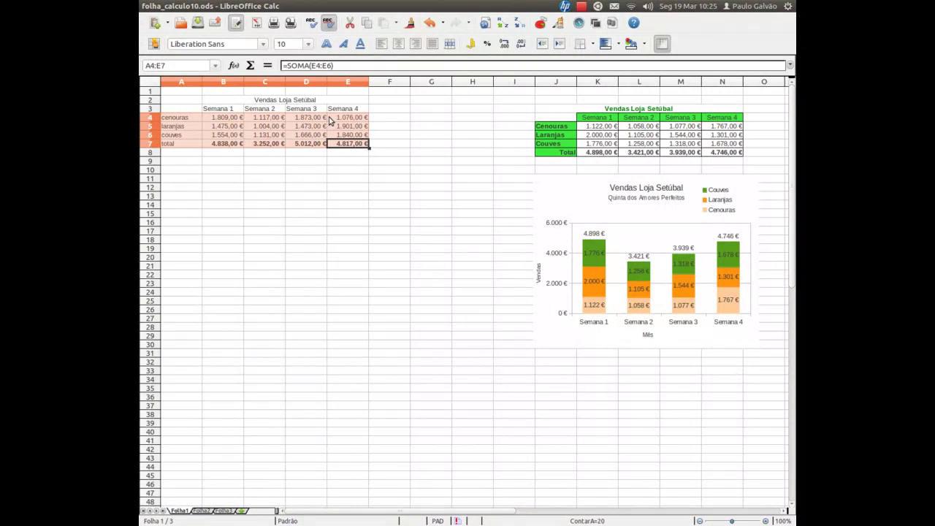
pyautogui.click(593, 44)
pyautogui.click(619, 97)
pyautogui.moveTo(224, 108); pyautogui.dragTo(359, 110)
pyautogui.click(593, 44)
pyautogui.click(609, 72)
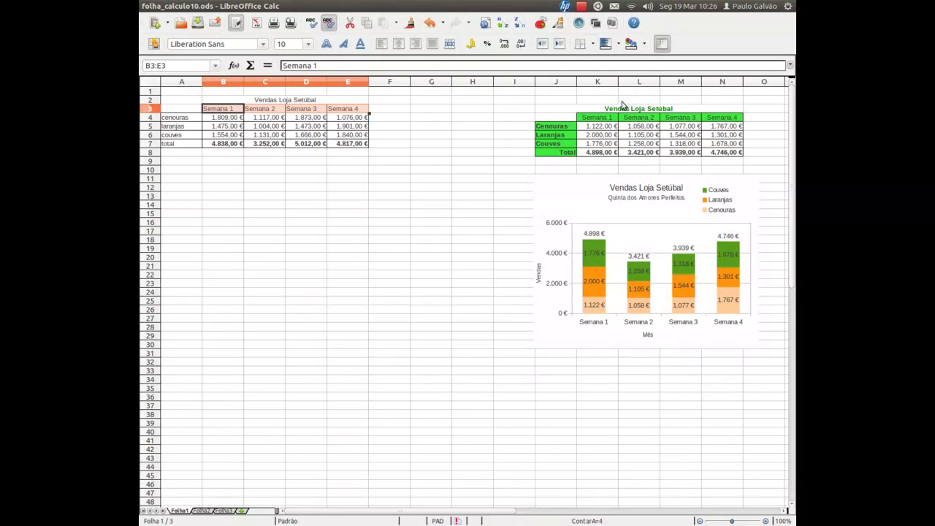
# - Fill the week headers B3:E3 and the row labels A4:A7 with green
pyautogui.click(253, 128)
pyautogui.moveTo(227, 110); pyautogui.dragTo(352, 109)
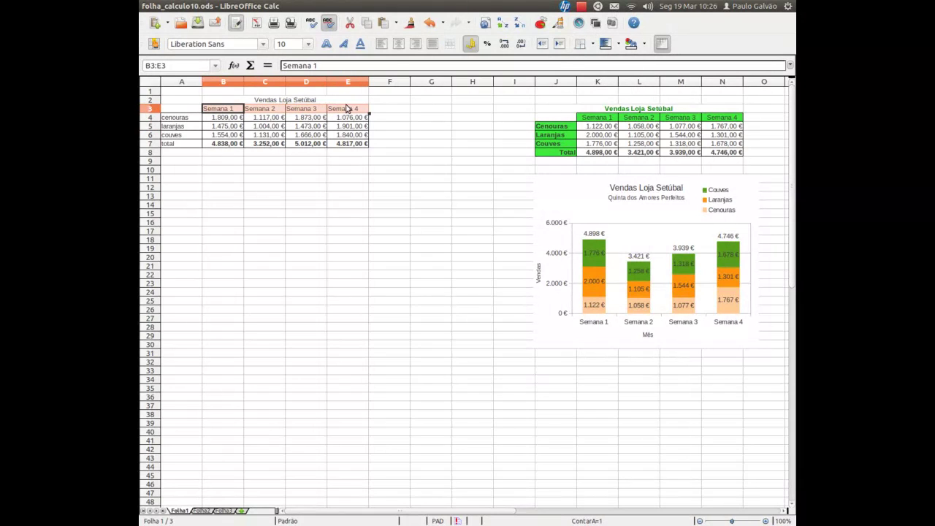
pyautogui.click(618, 46)
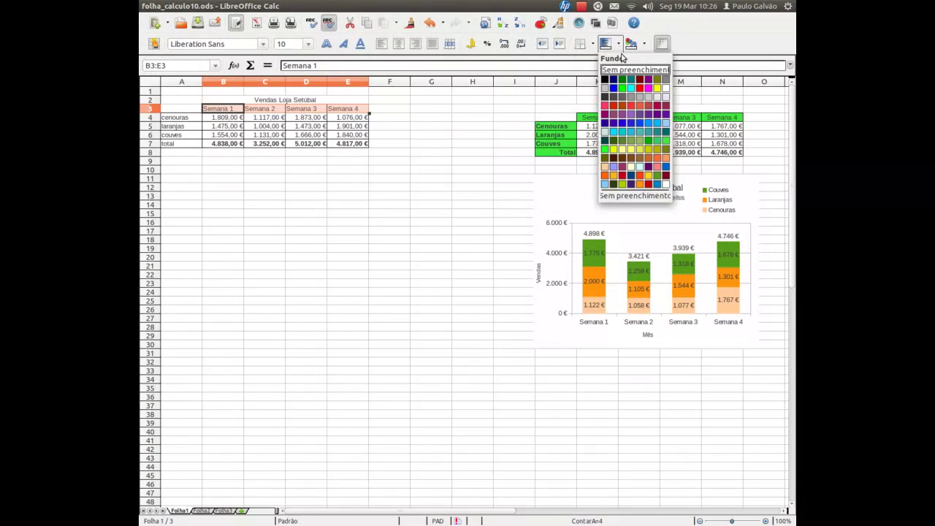
pyautogui.click(664, 144)
pyautogui.moveTo(174, 117); pyautogui.dragTo(173, 144)
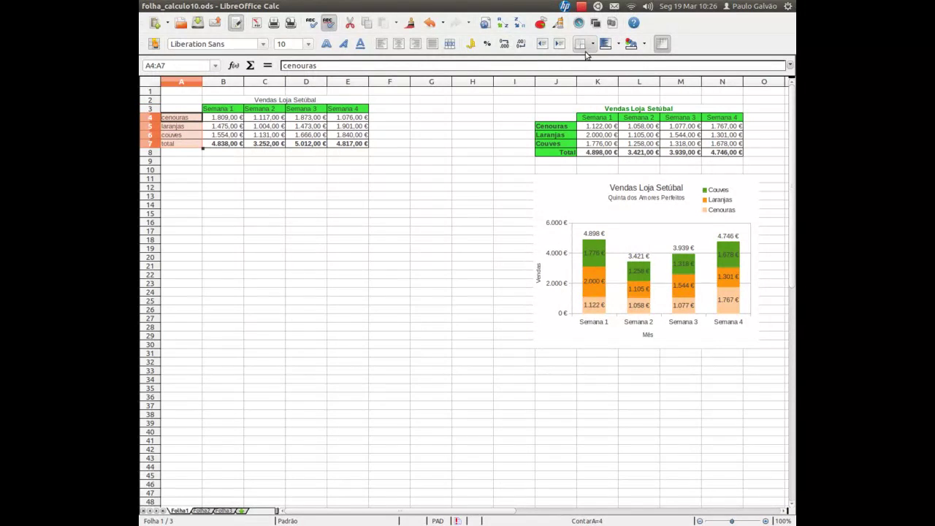
pyautogui.click(619, 45)
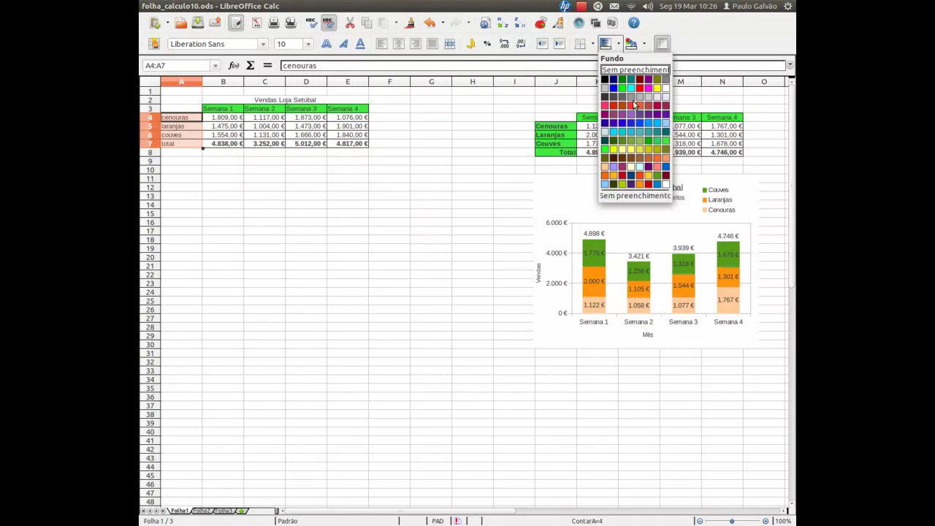
pyautogui.click(657, 141)
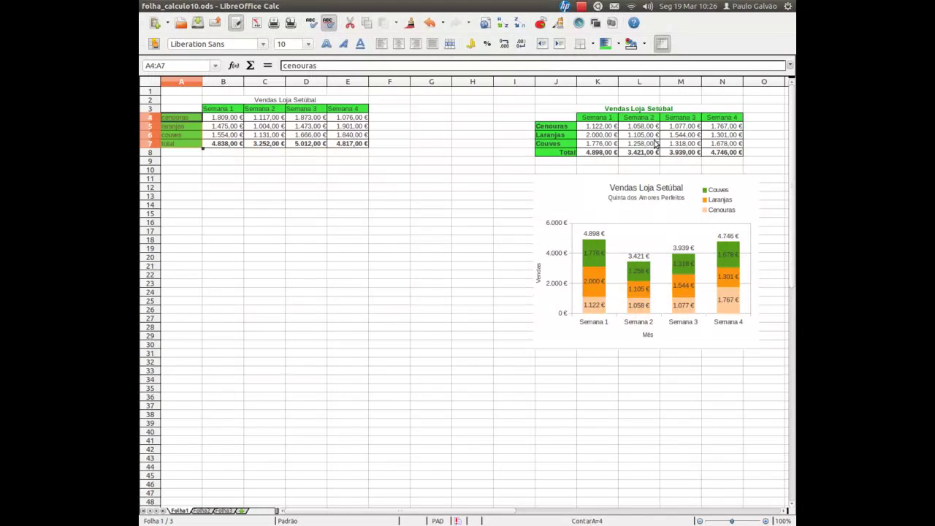
pyautogui.click(240, 136)
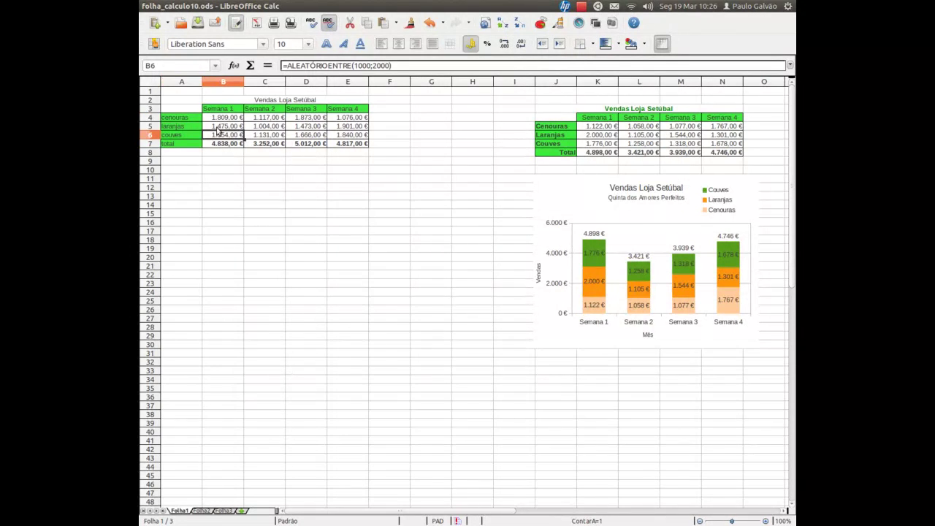
# - Make the row labels cenouras to total in A4:A7 bold
pyautogui.moveTo(186, 119); pyautogui.dragTo(188, 143)
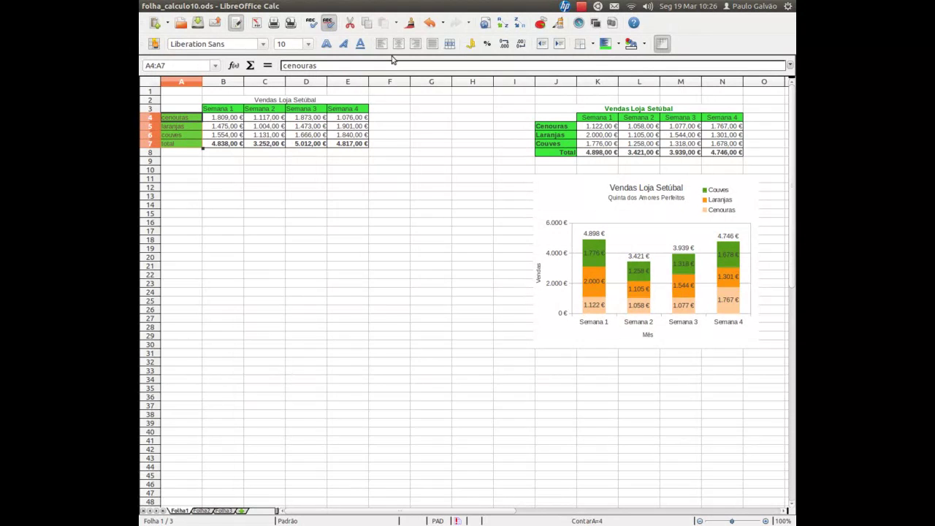
pyautogui.click(326, 44)
pyautogui.click(235, 118)
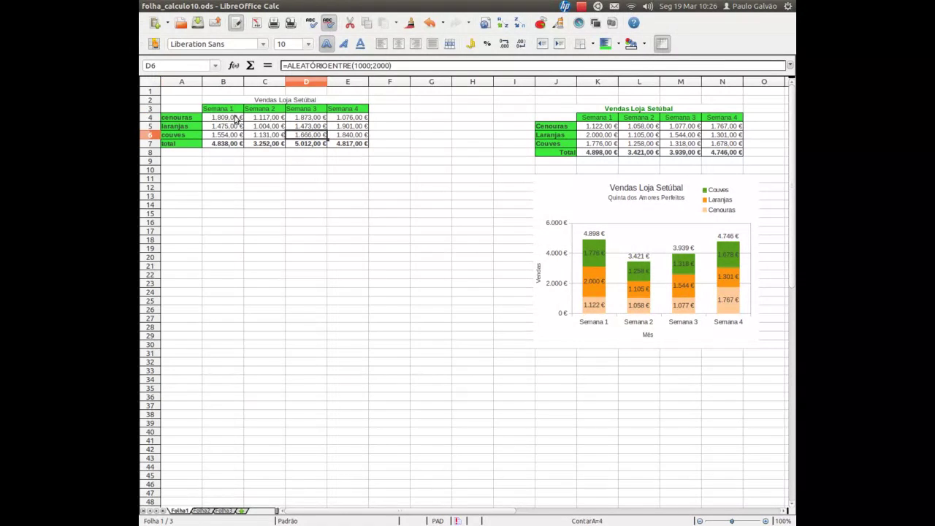
pyautogui.click(237, 109)
pyautogui.moveTo(279, 111); pyautogui.dragTo(353, 111)
# - Bold the B3:E3 headers and give the B2 title green, bold, 12 pt text
pyautogui.click(326, 44)
pyautogui.click(265, 119)
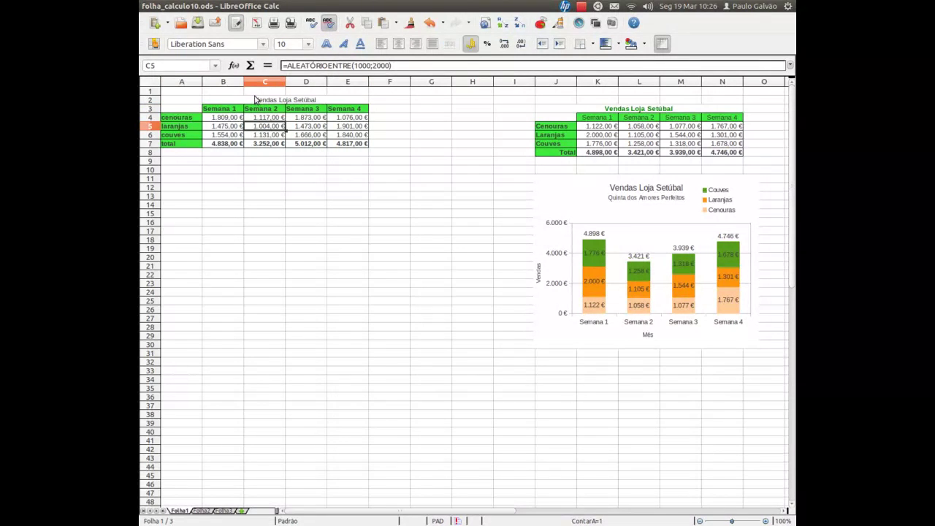
pyautogui.click(256, 100)
pyautogui.click(645, 45)
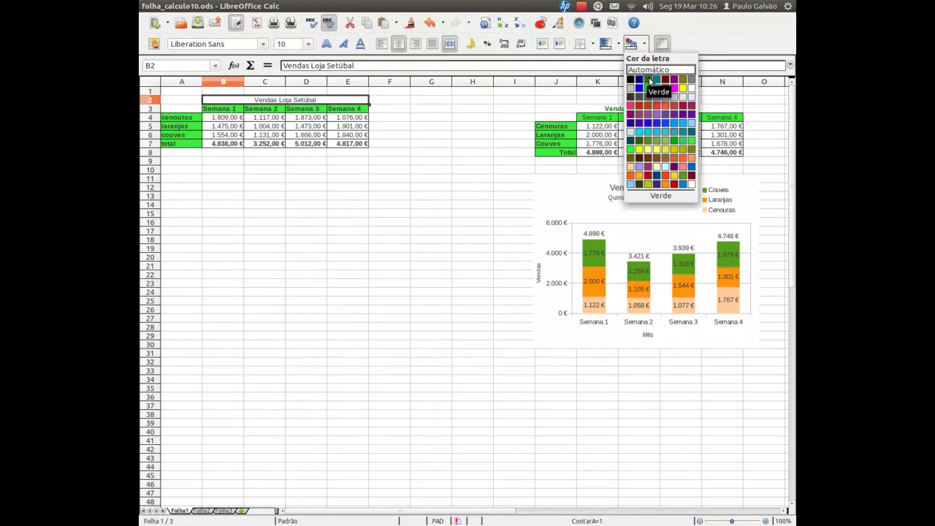
pyautogui.click(649, 79)
pyautogui.click(326, 44)
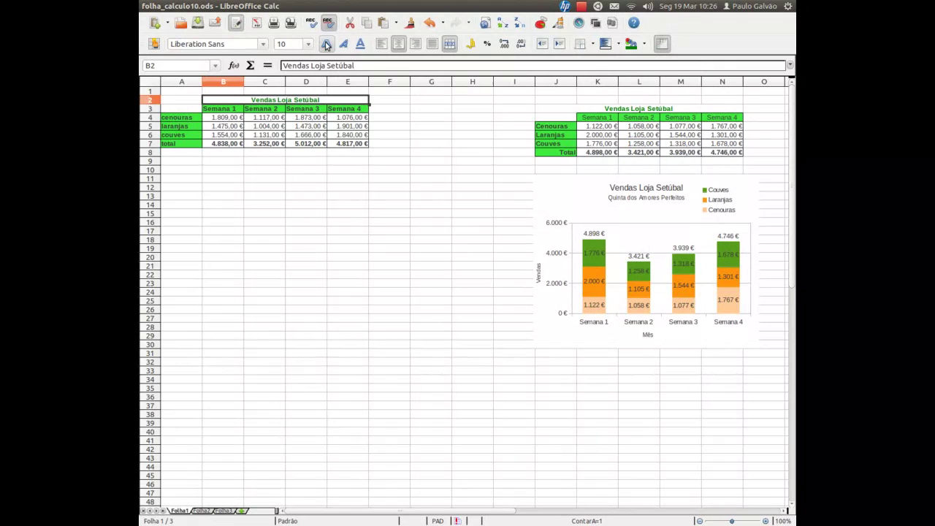
pyautogui.click(307, 44)
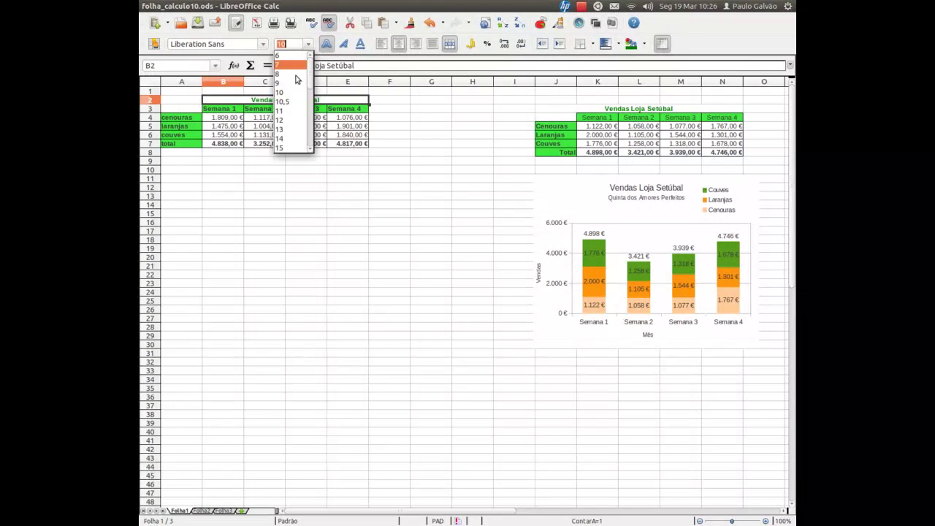
pyautogui.click(281, 125)
pyautogui.click(235, 162)
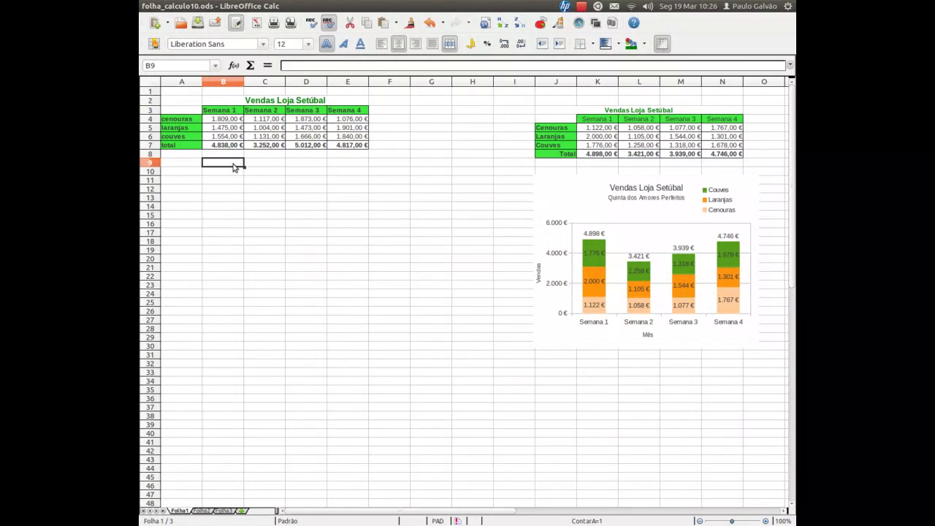
# - Start a column chart from A3:E7 with the data series in rows
pyautogui.moveTo(350, 146); pyautogui.dragTo(182, 114)
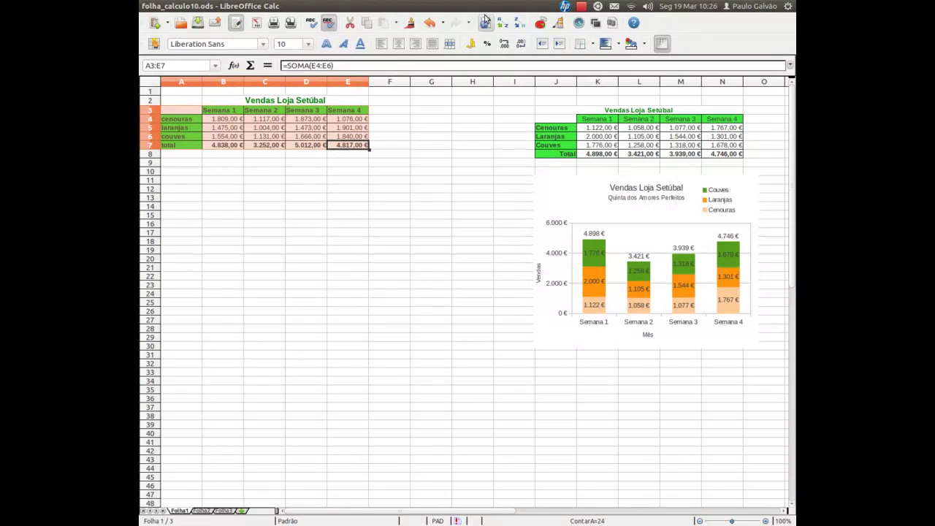
pyautogui.click(540, 24)
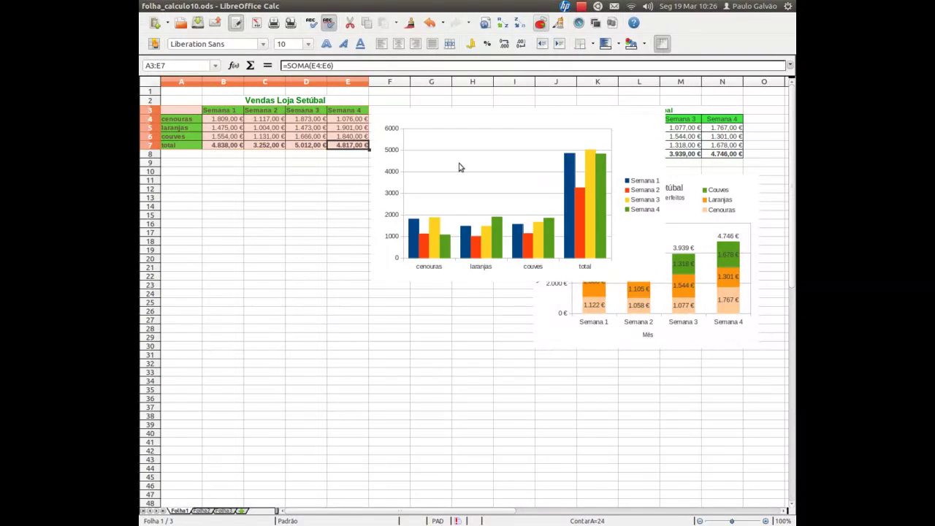
pyautogui.moveTo(485, 284); pyautogui.dragTo(370, 266)
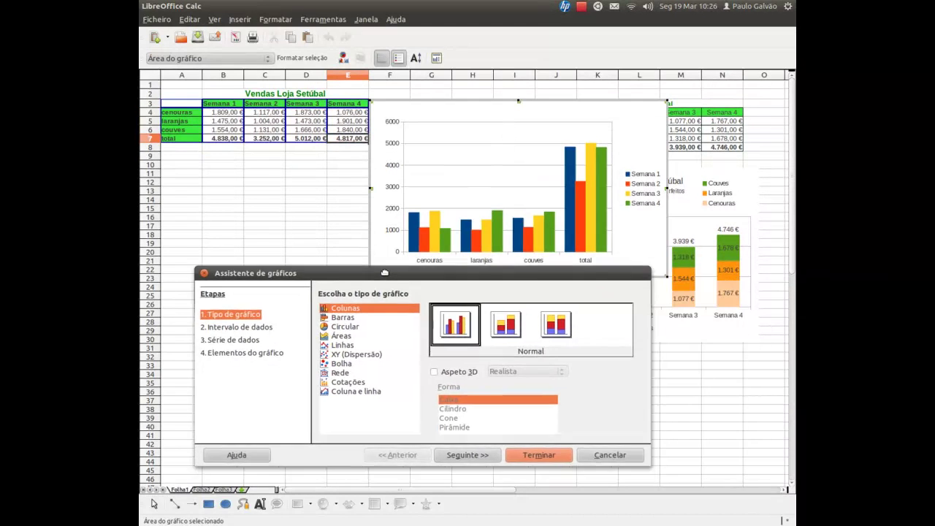
pyautogui.click(444, 443)
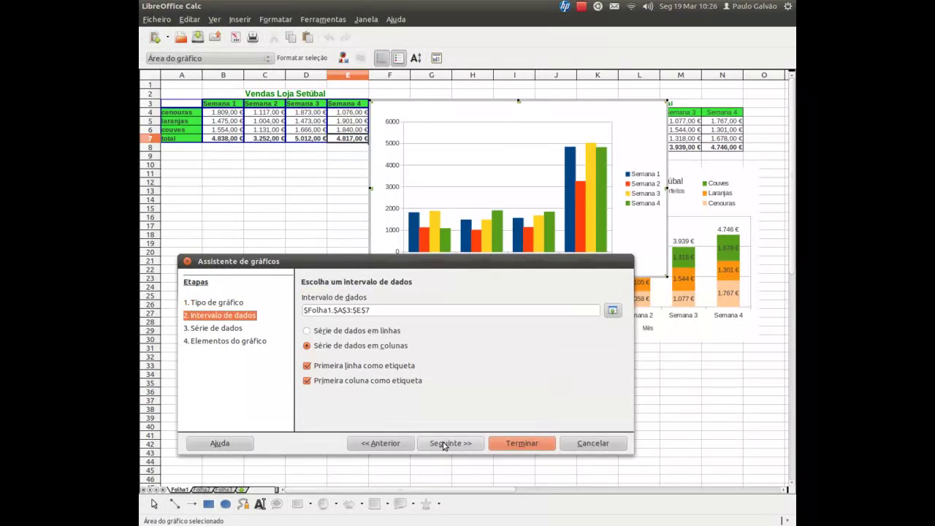
pyautogui.click(326, 330)
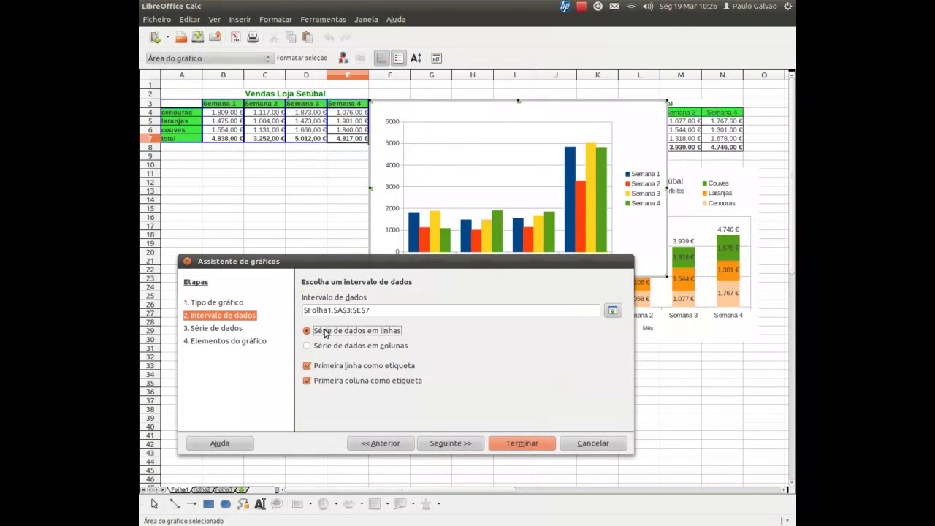
pyautogui.click(470, 446)
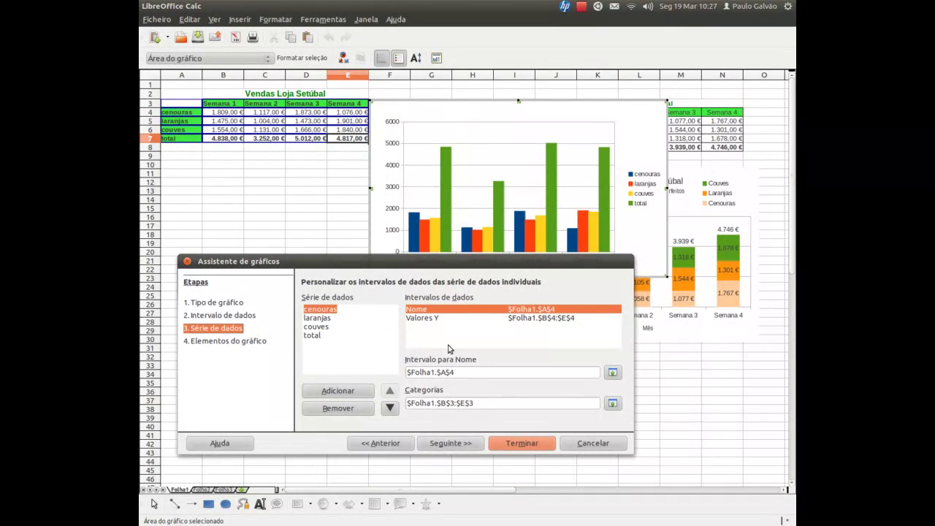
# - Title the chart 'Vendas em Setúbal' with subtitle and axis titles 'Mês (Março)' and 'Vendas', then place it below the table
pyautogui.click(460, 444)
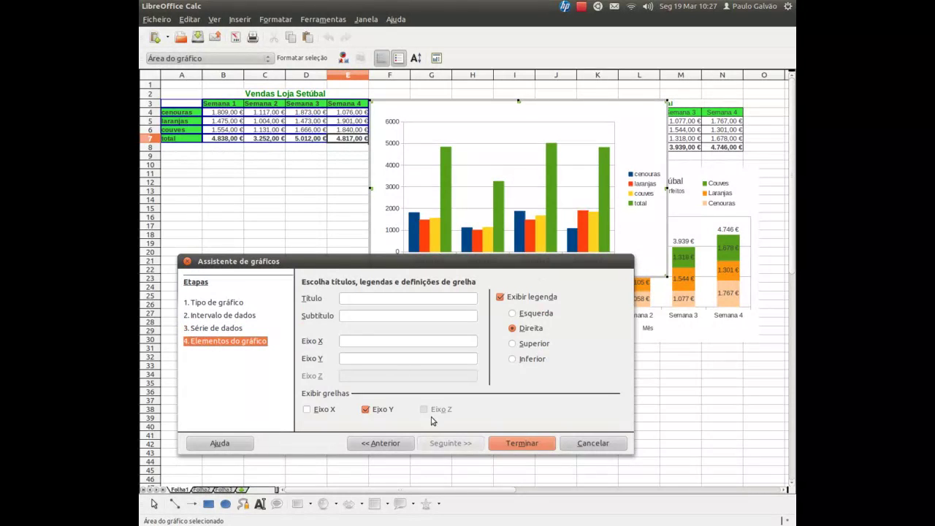
pyautogui.write('Vendas em Setúbal')
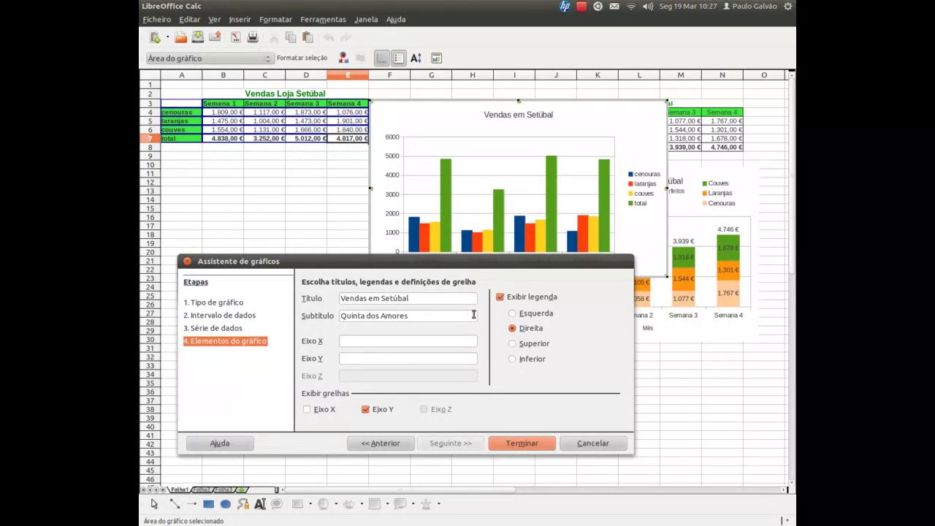
pyautogui.click(438, 341)
pyautogui.write('ês (Março)')
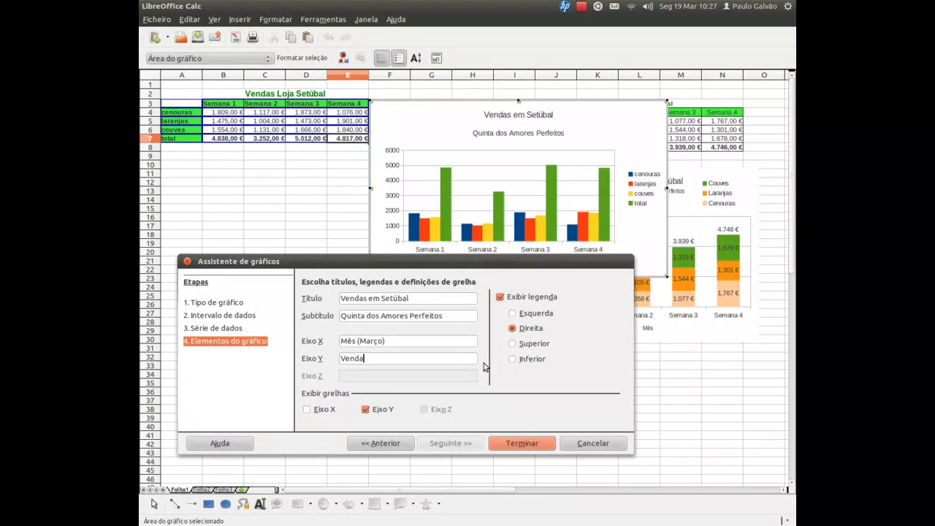
pyautogui.click(525, 443)
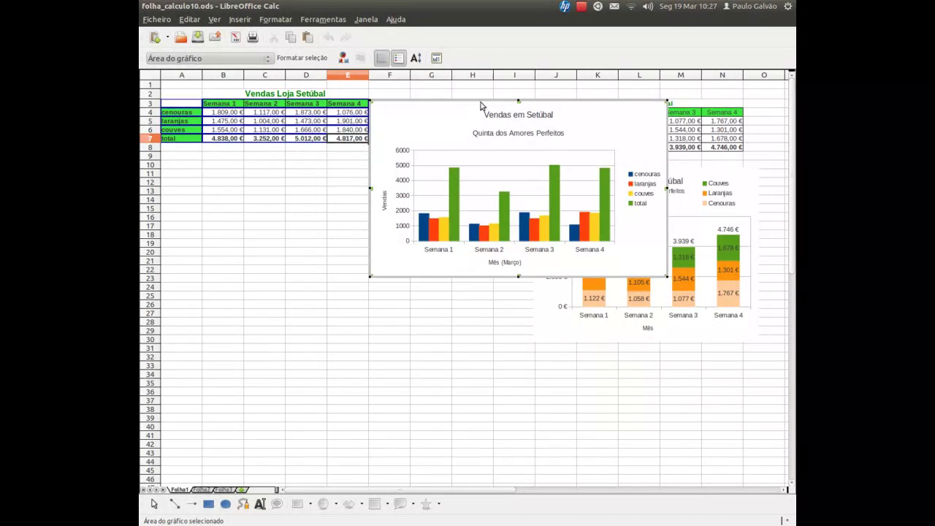
pyautogui.moveTo(482, 105)
pyautogui.mouseDown()
pyautogui.moveTo(276, 159)
pyautogui.moveTo(285, 155)
pyautogui.mouseUp()
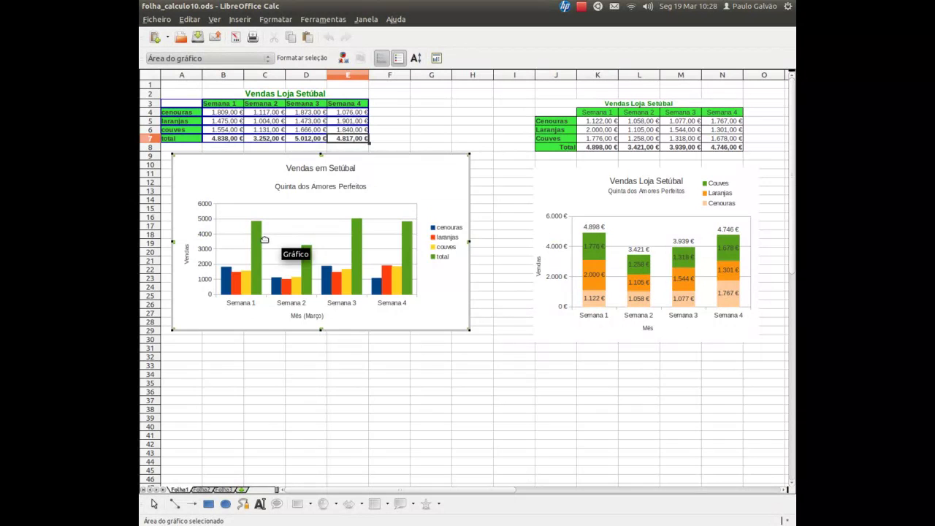
# - Review and accept the formatting options of the total data series
pyautogui.doubleClick(259, 232)
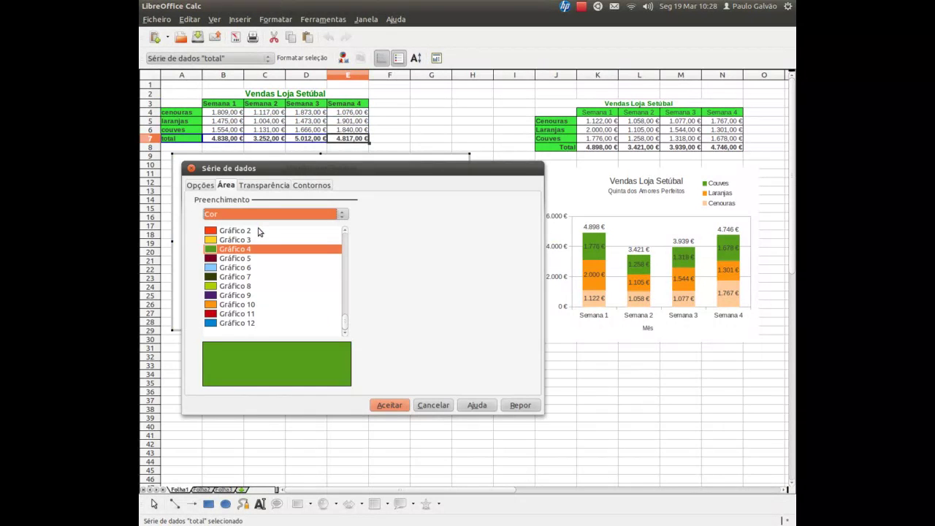
pyautogui.click(200, 185)
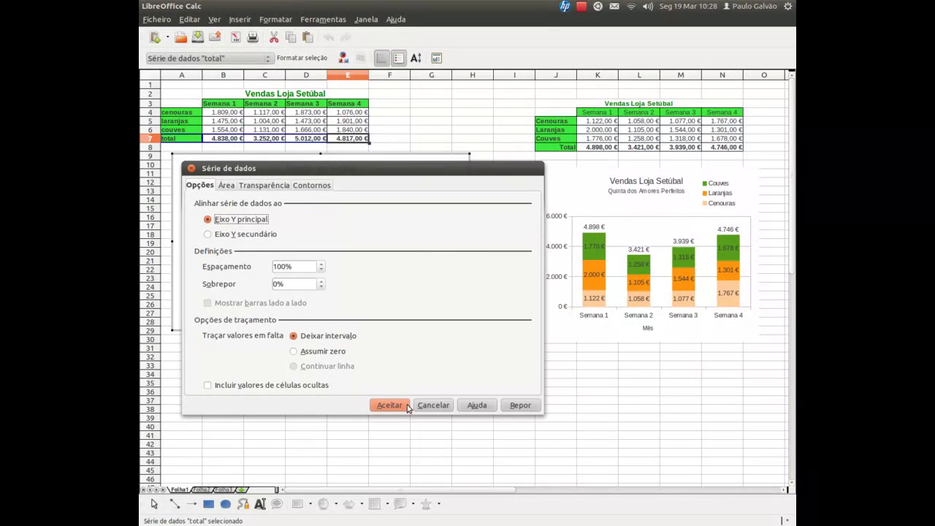
pyautogui.click(407, 404)
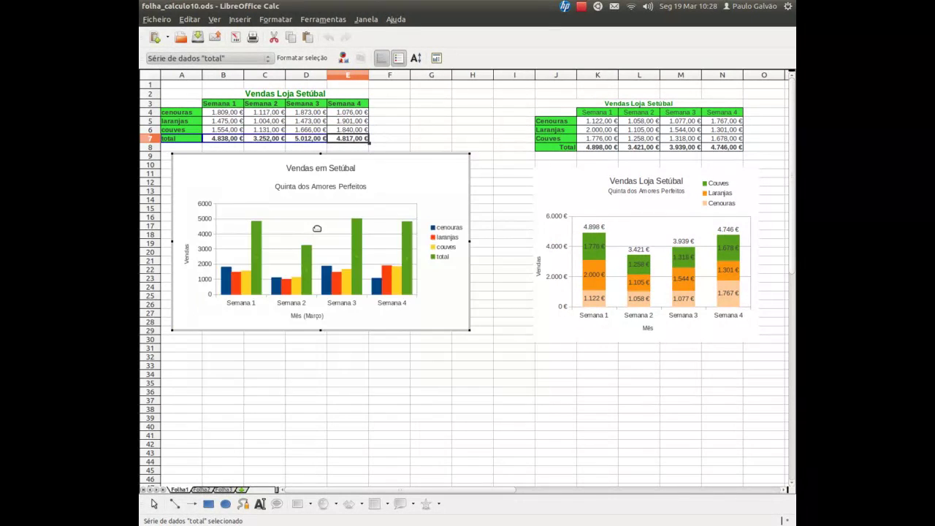
pyautogui.click(223, 59)
pyautogui.click(222, 56)
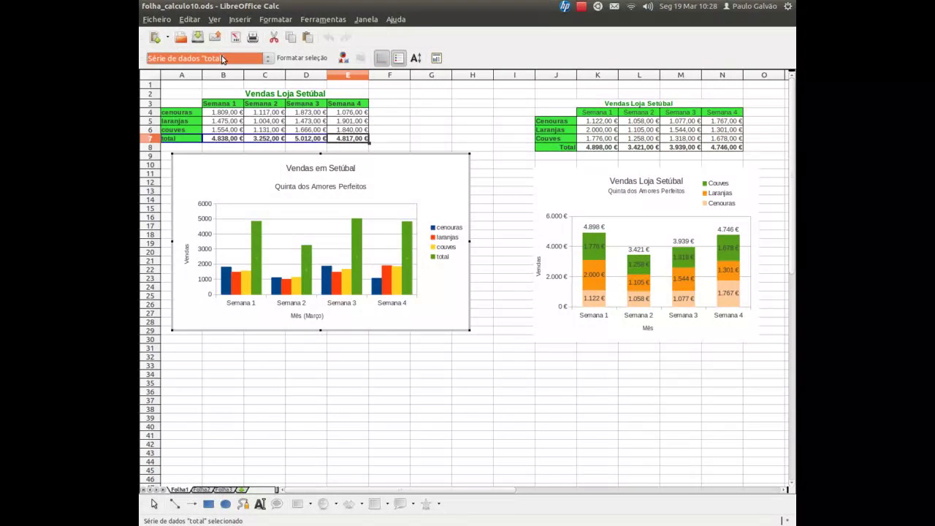
# - Change the chart type to stacked columns, leaving position and size unchanged
pyautogui.click(365, 242)
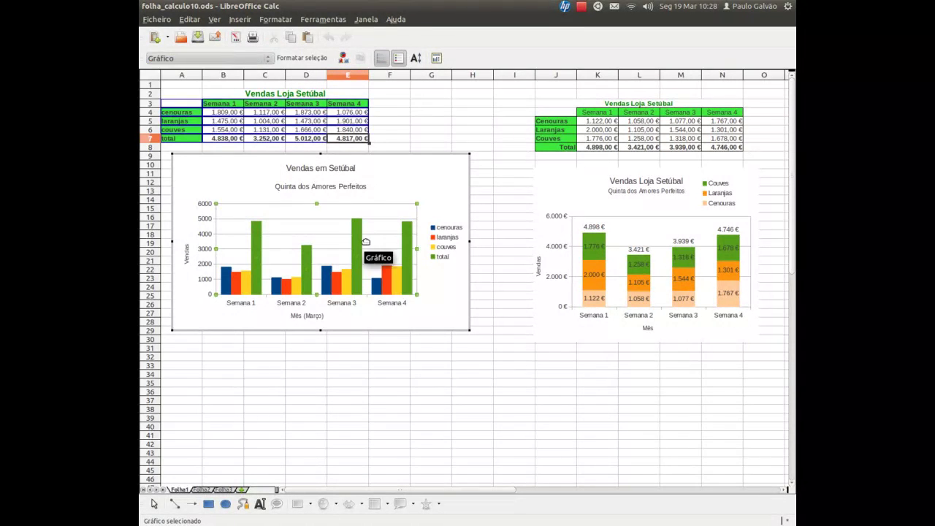
pyautogui.rightClick(367, 244)
pyautogui.click(391, 311)
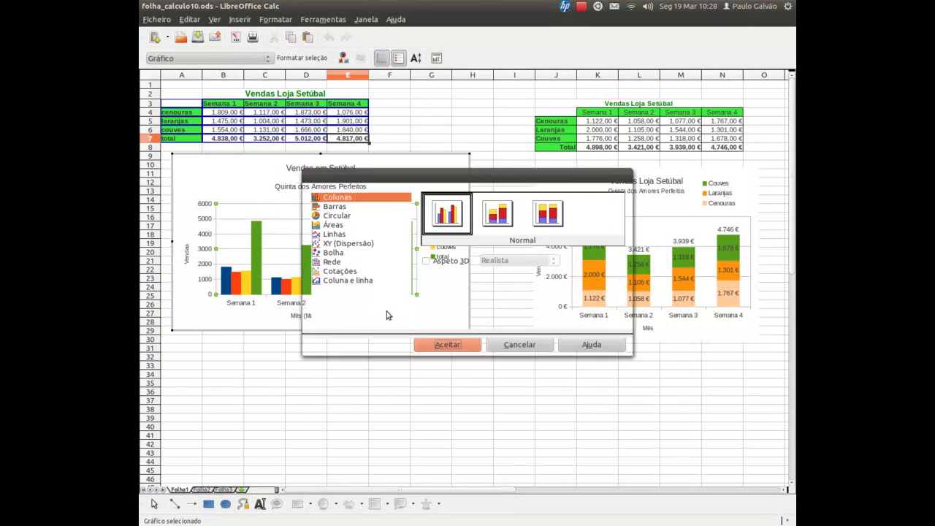
pyautogui.click(503, 218)
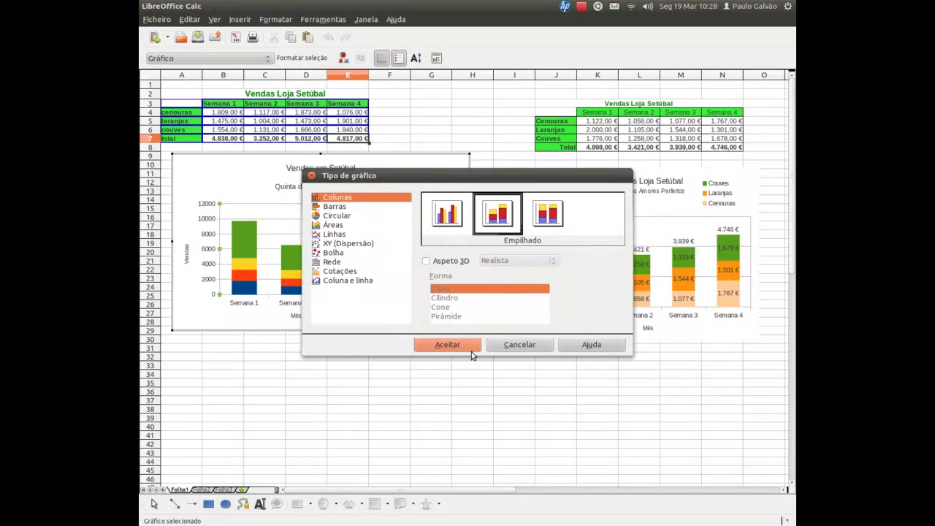
pyautogui.click(470, 349)
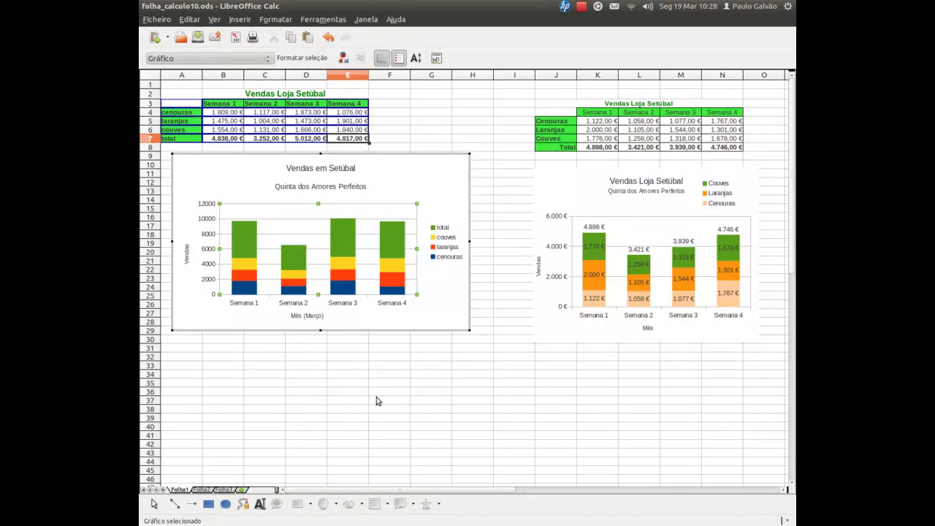
pyautogui.rightClick(221, 207)
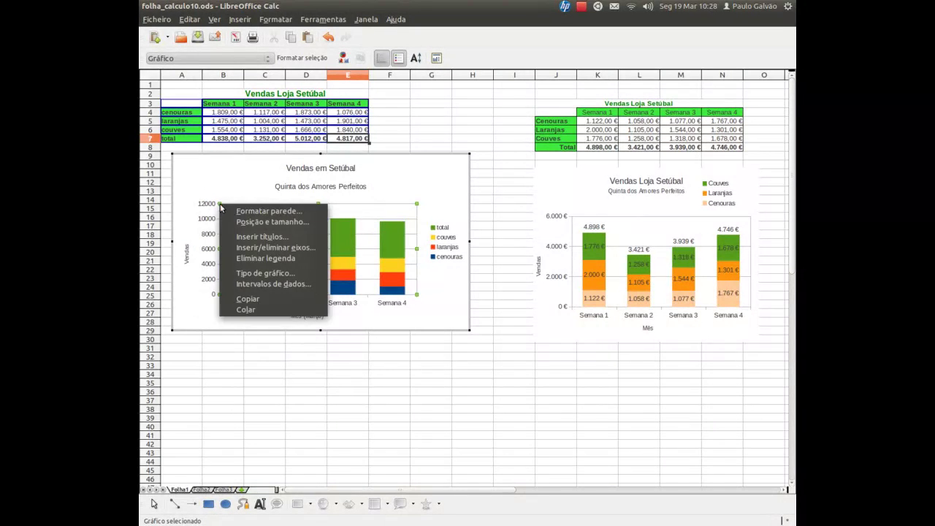
pyautogui.click(240, 223)
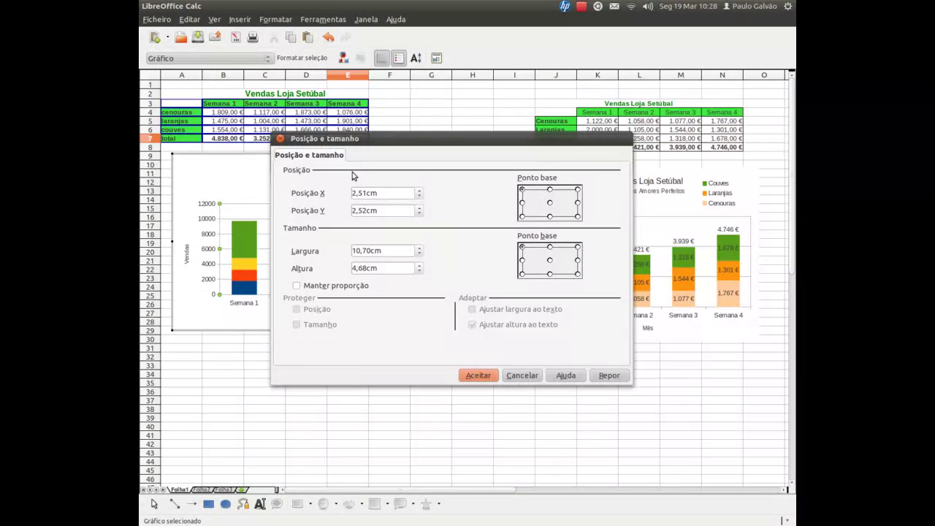
pyautogui.click(521, 377)
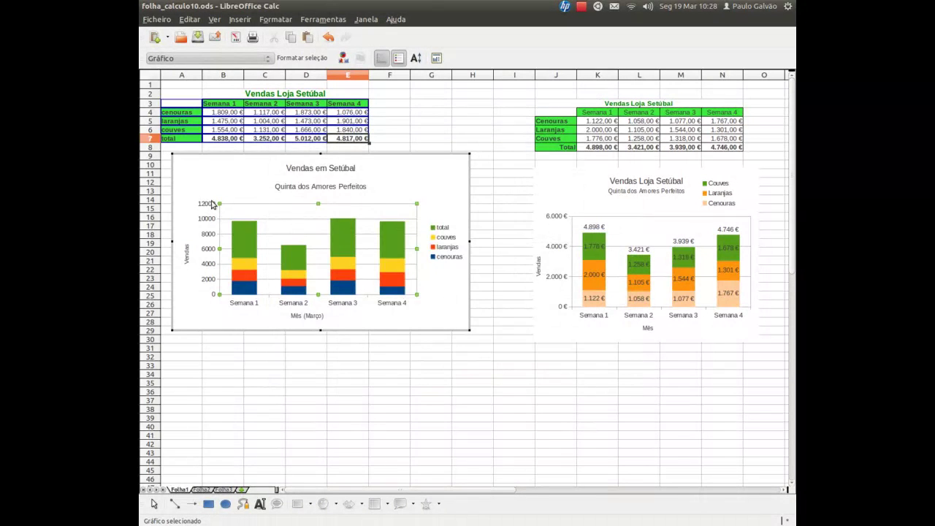
# - Format the vertical axis numbers as euro currency without decimals
pyautogui.click(207, 206)
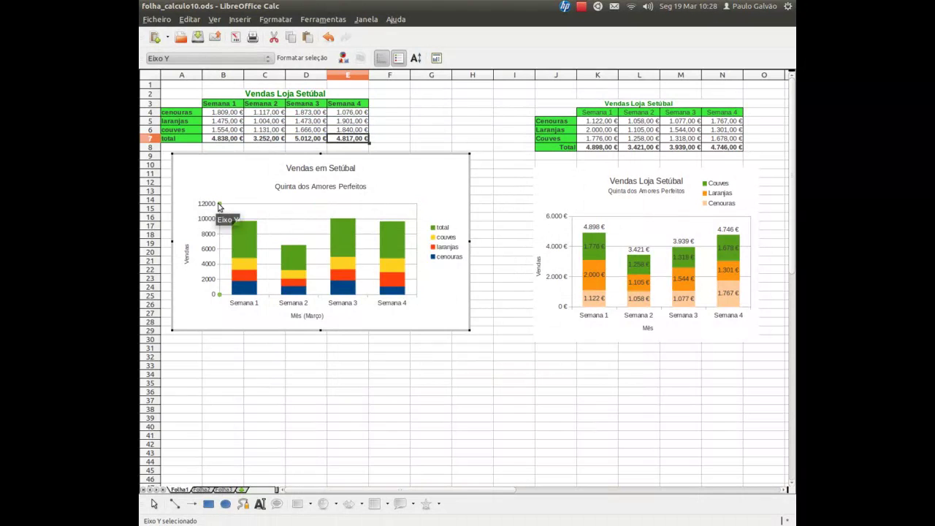
pyautogui.rightClick(218, 204)
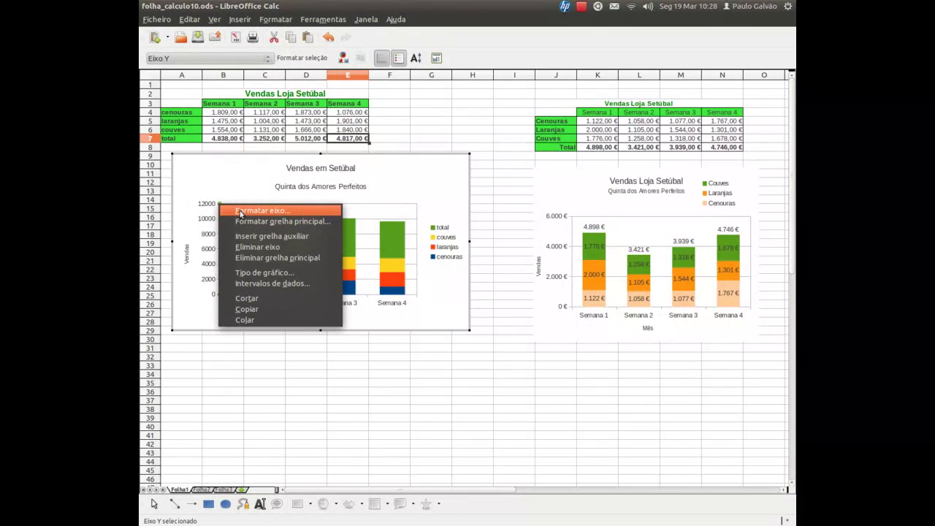
pyautogui.click(241, 212)
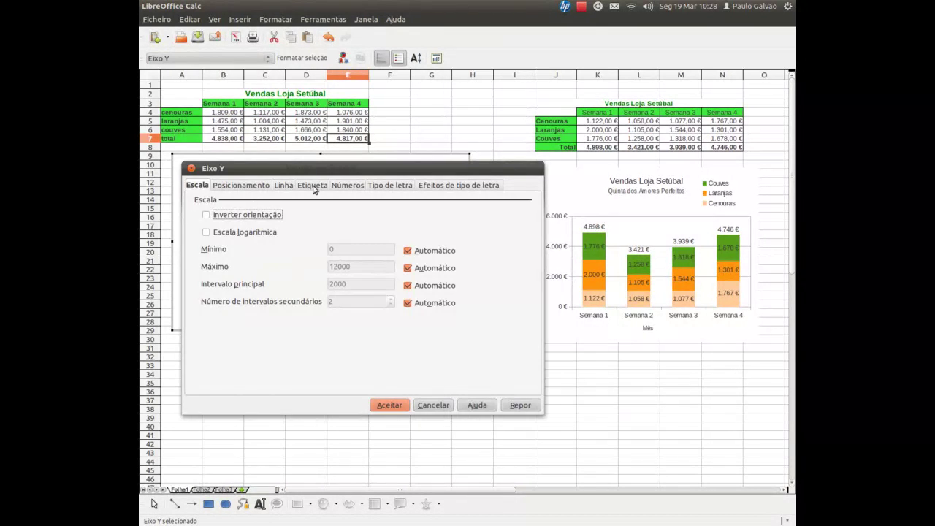
pyautogui.click(346, 187)
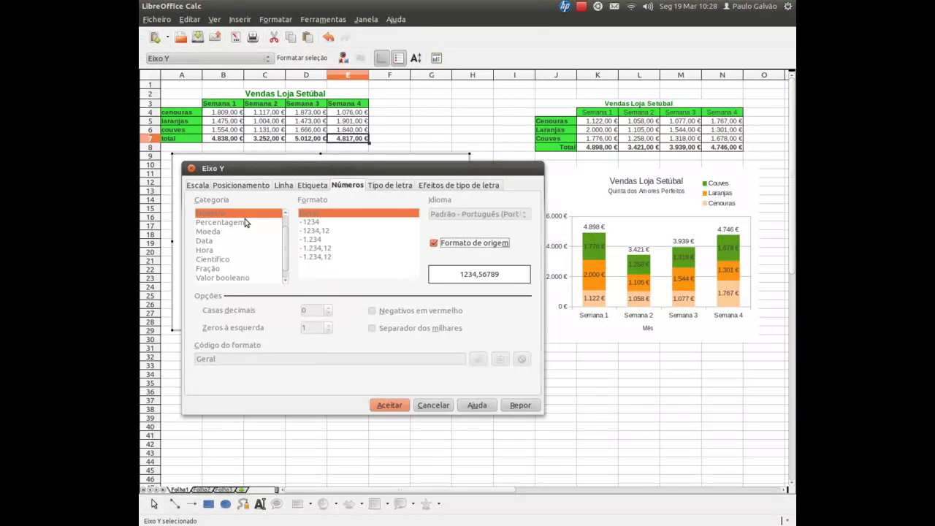
pyautogui.click(435, 243)
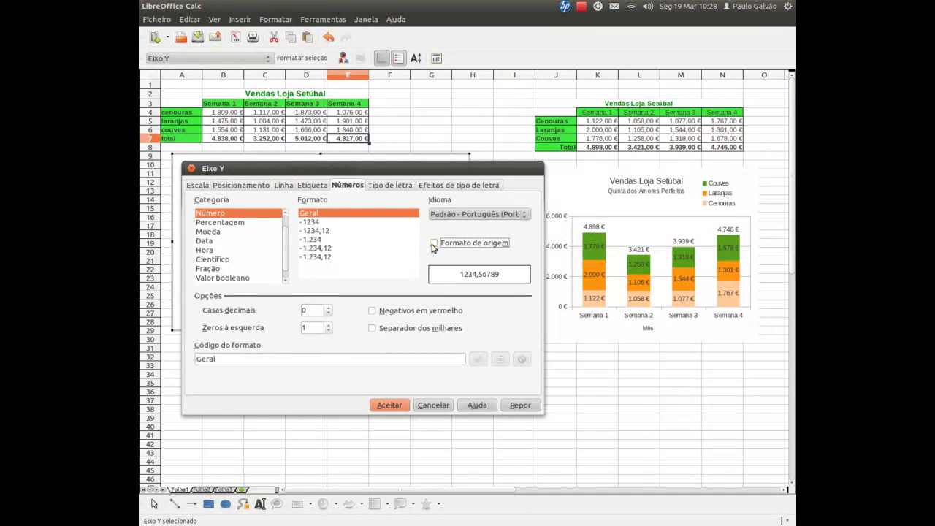
pyautogui.click(215, 233)
pyautogui.click(326, 228)
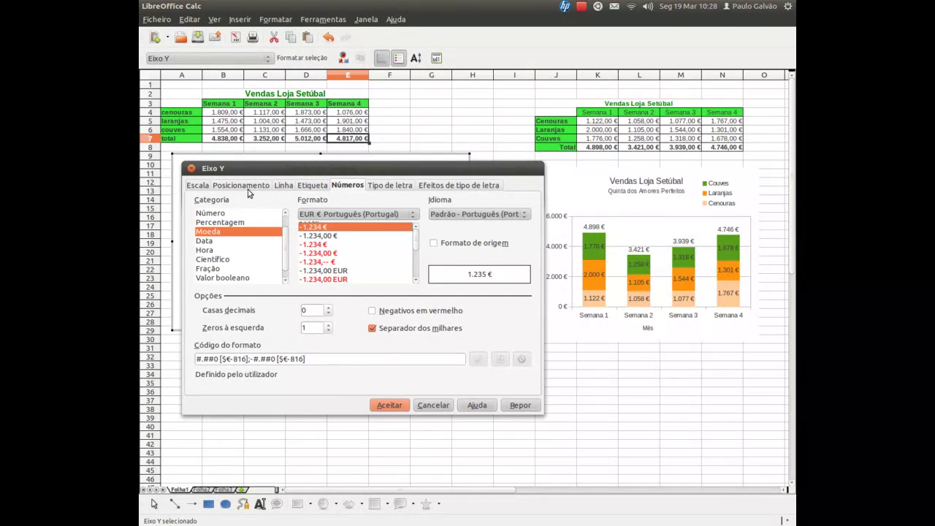
# - Set the vertical axis maximum to 10000 and apply the axis changes
pyautogui.click(204, 188)
pyautogui.click(233, 234)
pyautogui.moveTo(293, 167); pyautogui.dragTo(429, 199)
pyautogui.click(393, 249)
pyautogui.click(386, 248)
pyautogui.click(378, 268)
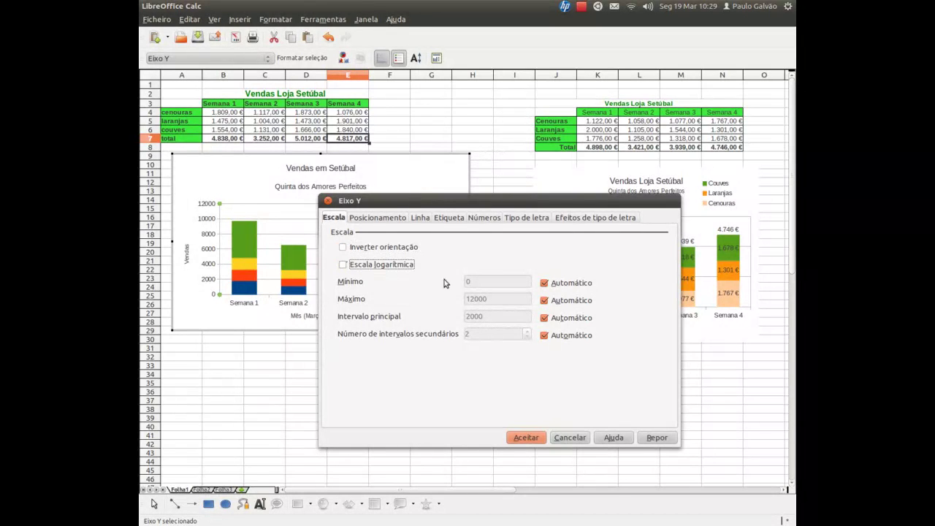
pyautogui.moveTo(480, 203); pyautogui.dragTo(526, 202)
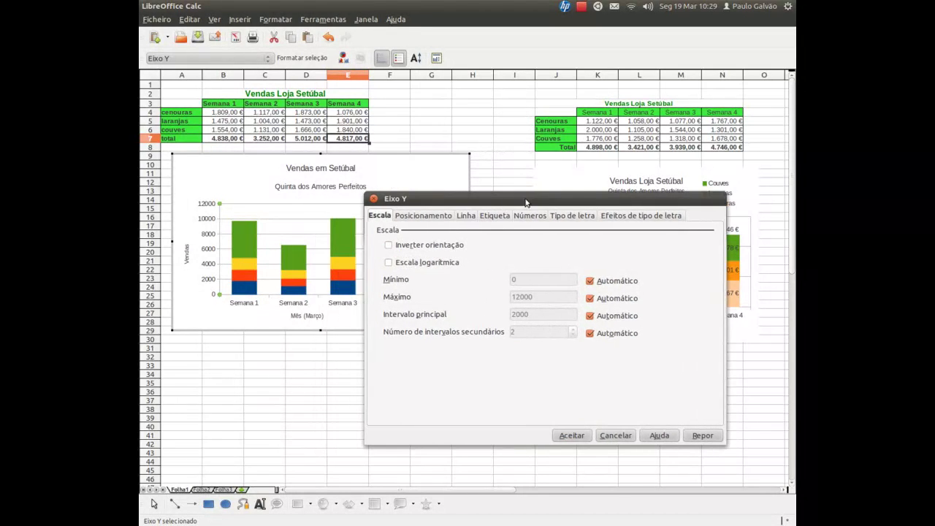
pyautogui.click(590, 300)
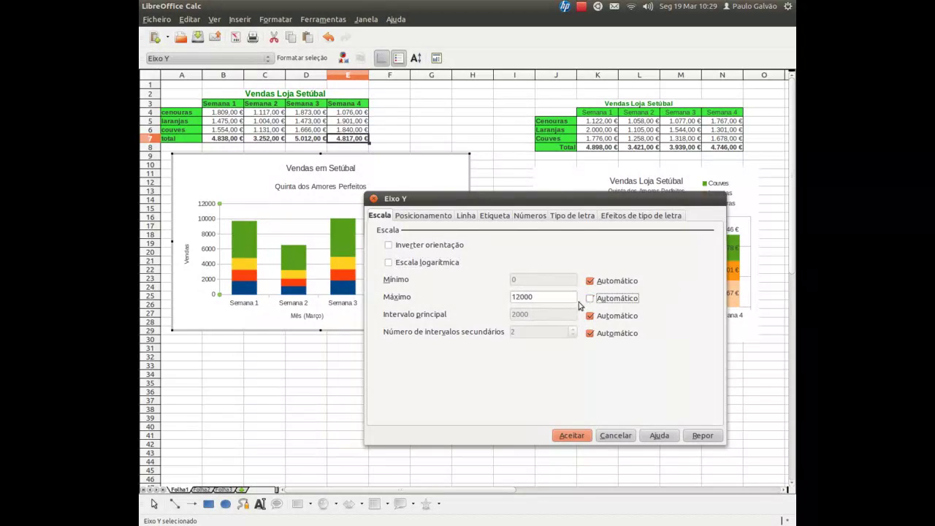
pyautogui.click(536, 296)
pyautogui.write('0')
pyautogui.click(573, 437)
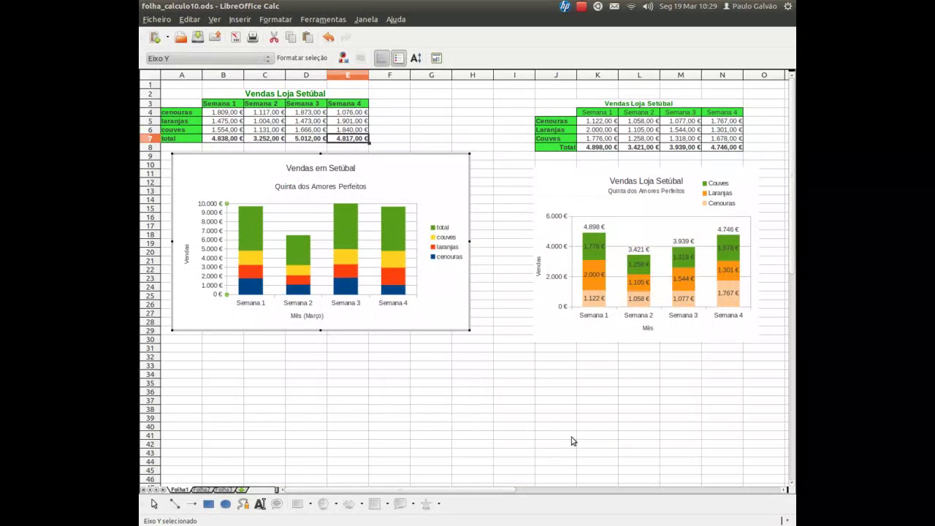
# - Set the vertical axis major interval to 2000
pyautogui.rightClick(227, 205)
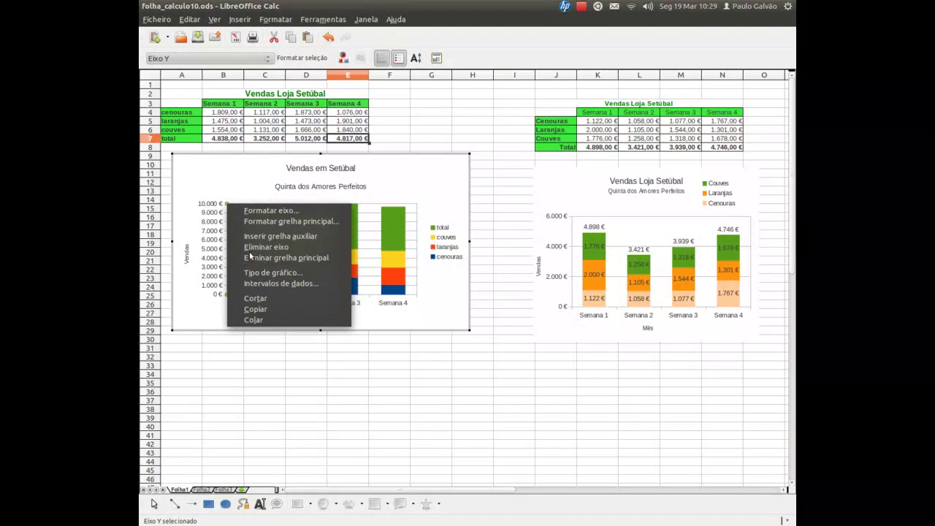
pyautogui.click(257, 214)
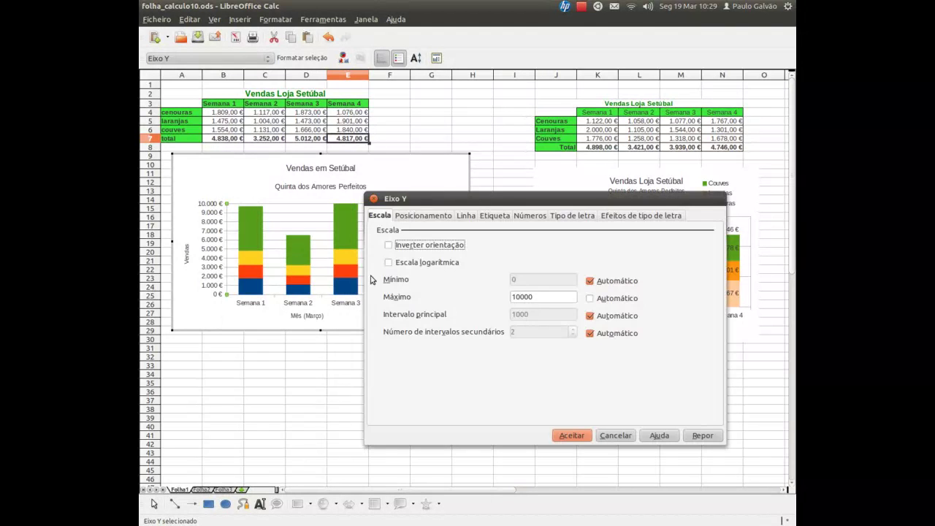
pyautogui.click(590, 316)
pyautogui.moveTo(531, 314); pyautogui.dragTo(513, 315)
pyautogui.click(514, 314)
pyautogui.write('2')
pyautogui.click(571, 436)
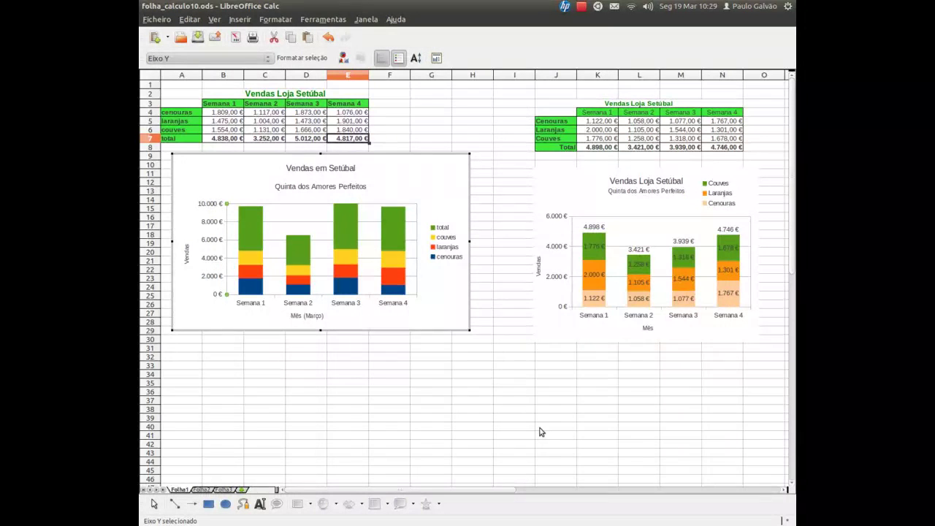
pyautogui.click(342, 230)
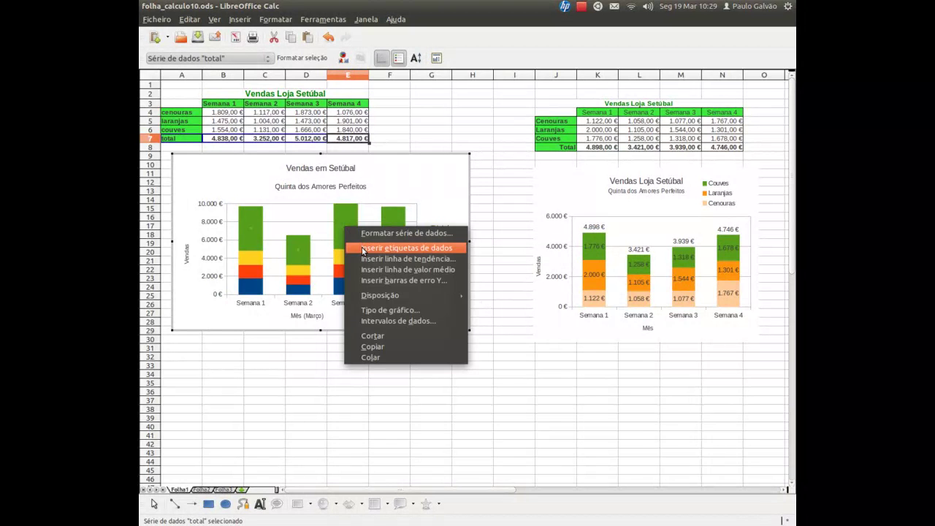
# - Insert data labels on the total, couves, laranjas and cenouras series of the stacked columns
pyautogui.click(363, 251)
pyautogui.click(349, 260)
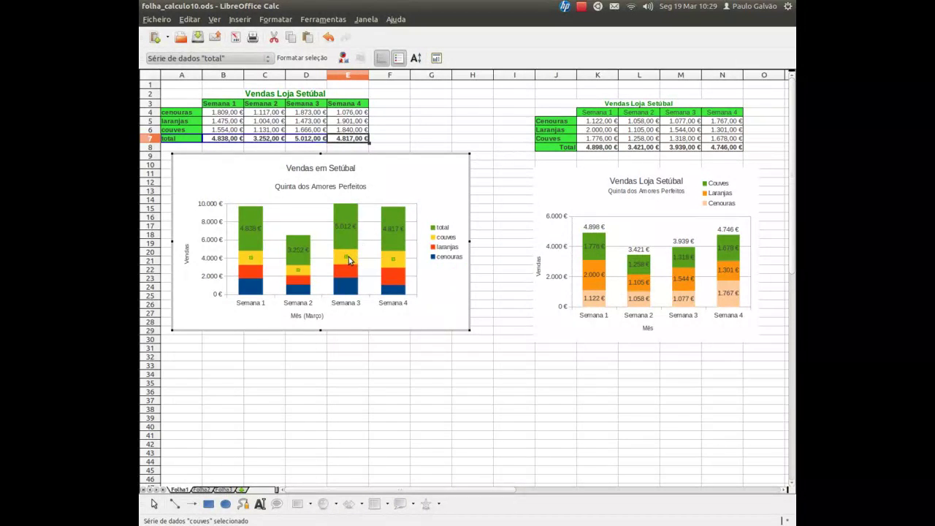
pyautogui.rightClick(349, 261)
pyautogui.click(358, 275)
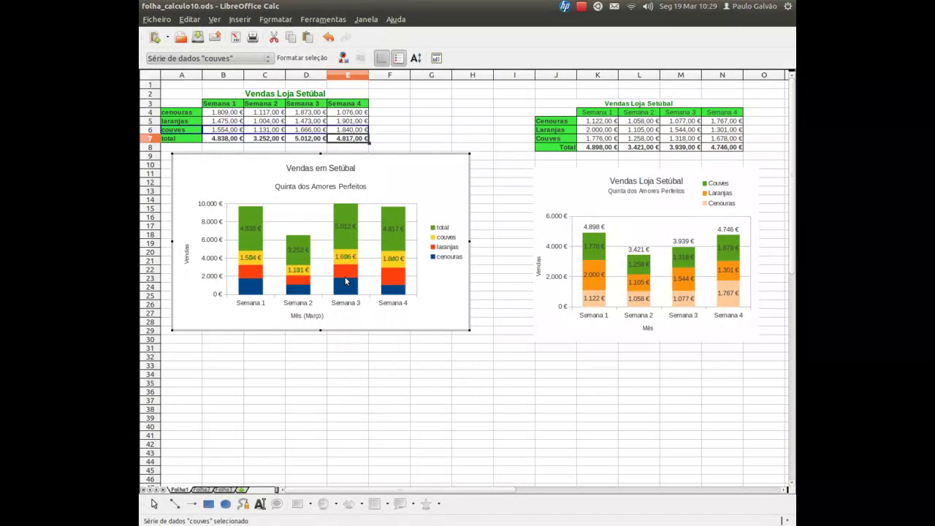
pyautogui.rightClick(342, 269)
pyautogui.click(358, 284)
pyautogui.rightClick(346, 288)
pyautogui.click(358, 306)
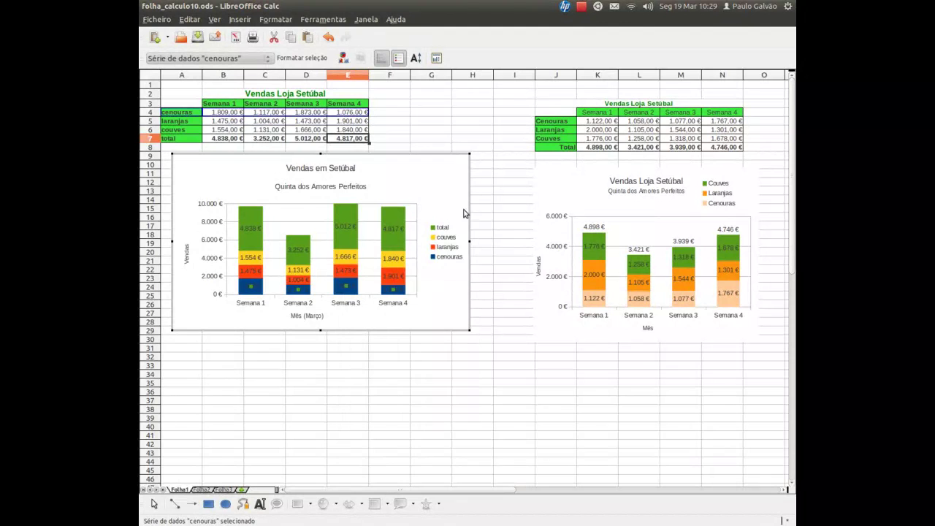
pyautogui.click(440, 206)
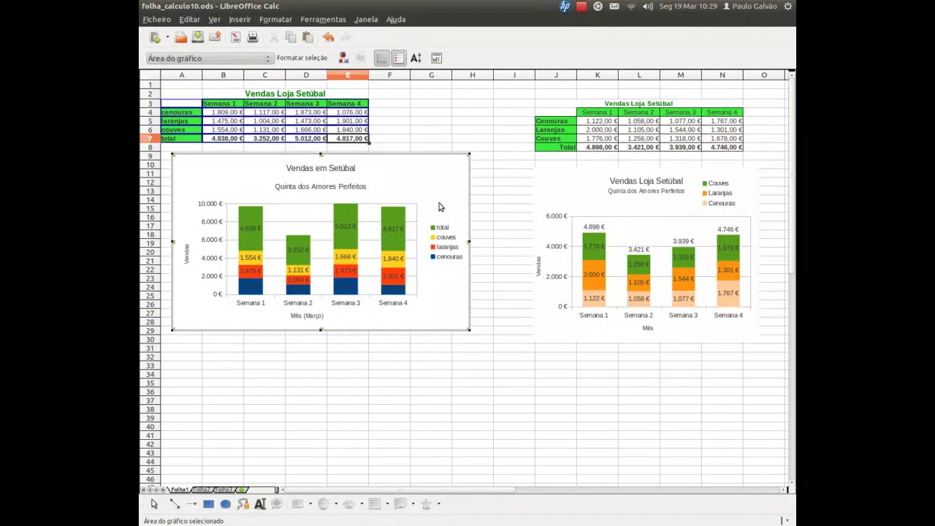
pyautogui.rightClick(345, 228)
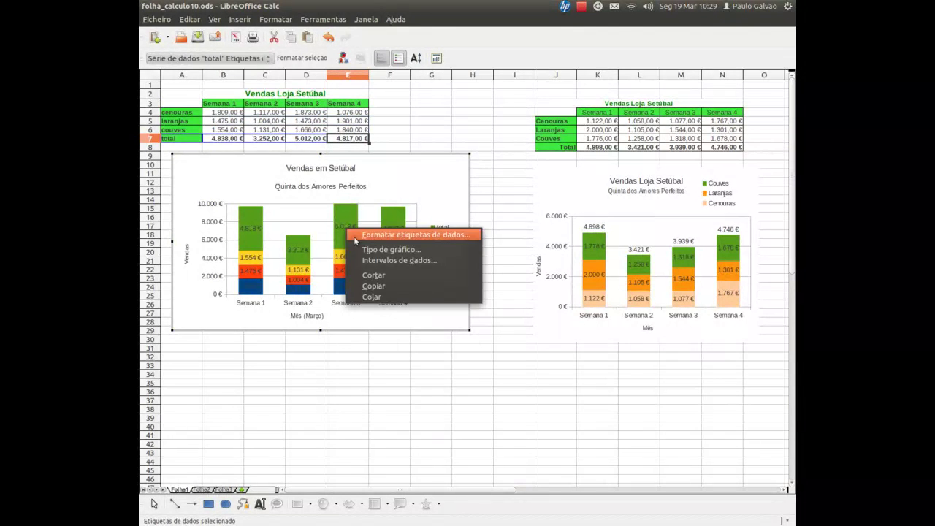
# - Set the total series' area fill to none so its columns appear unfilled
pyautogui.click(357, 235)
pyautogui.press('Return')
pyautogui.rightClick(387, 220)
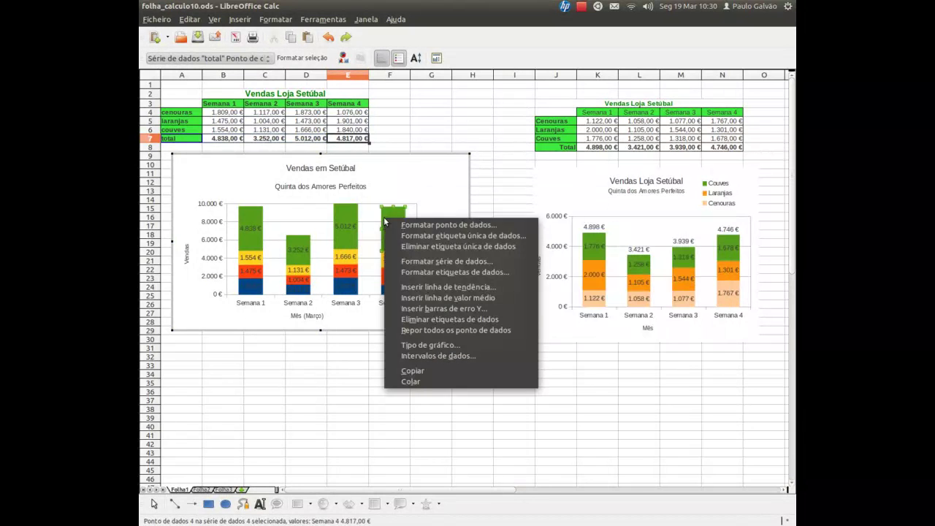
pyautogui.click(404, 262)
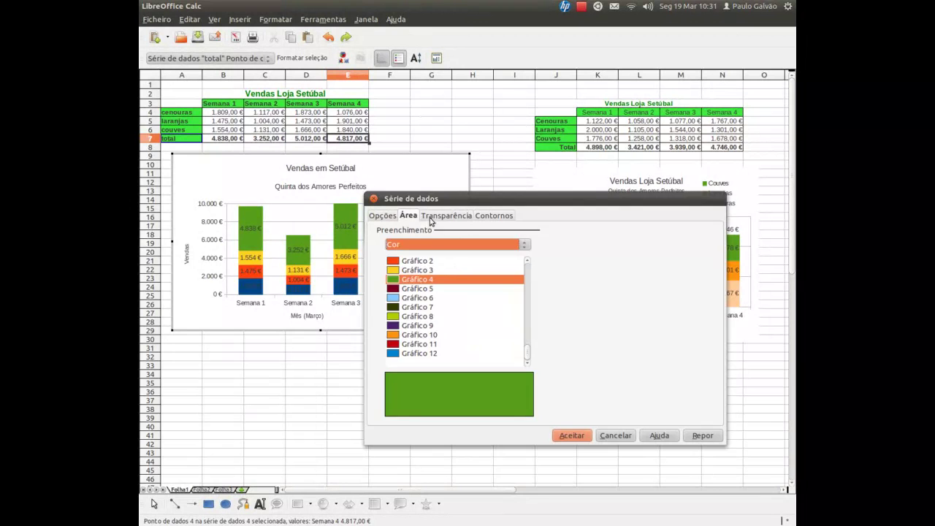
pyautogui.click(432, 216)
pyautogui.click(413, 216)
pyautogui.click(426, 246)
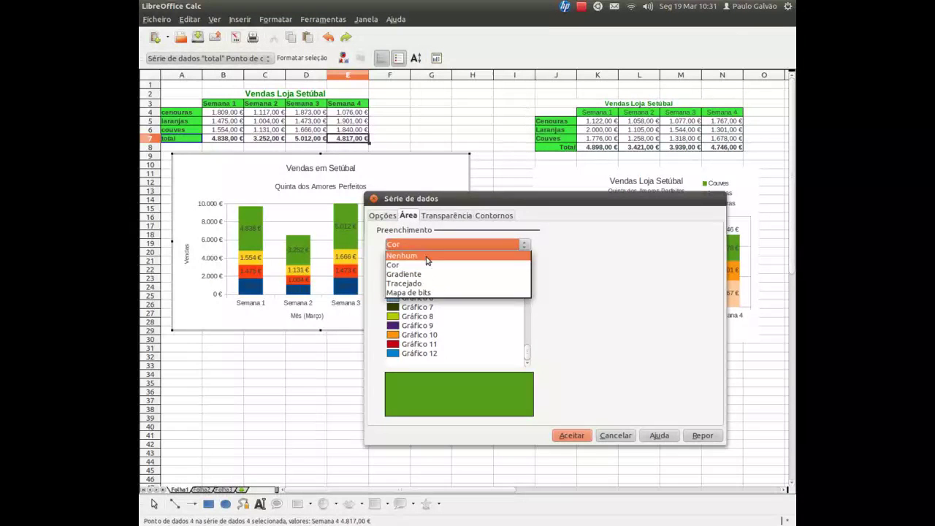
pyautogui.click(402, 254)
pyautogui.click(572, 437)
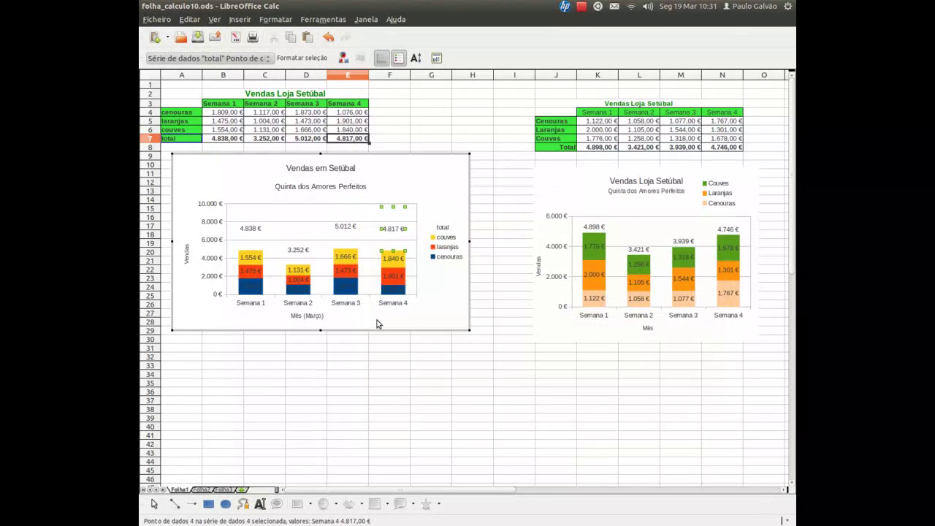
# - Set the total series' data label placement to Junto à origem
pyautogui.click(424, 212)
pyautogui.click(399, 231)
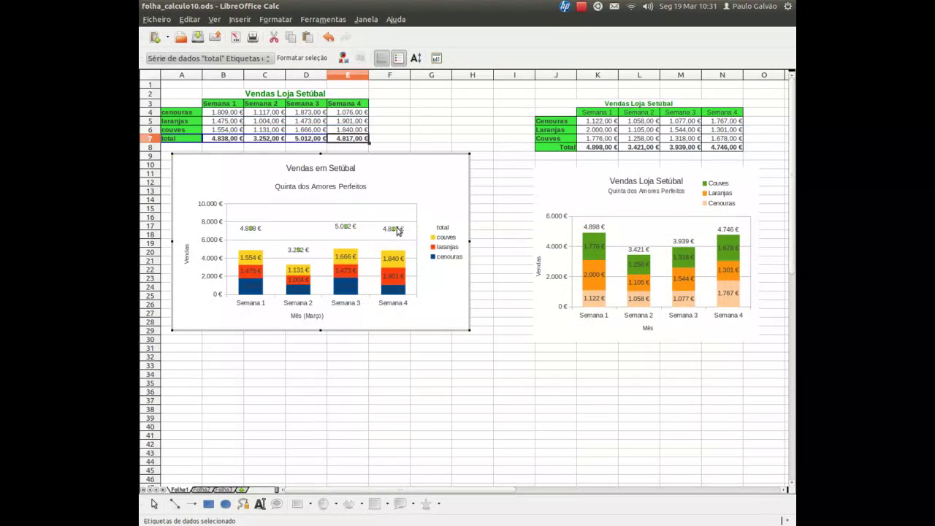
pyautogui.rightClick(401, 230)
pyautogui.click(406, 232)
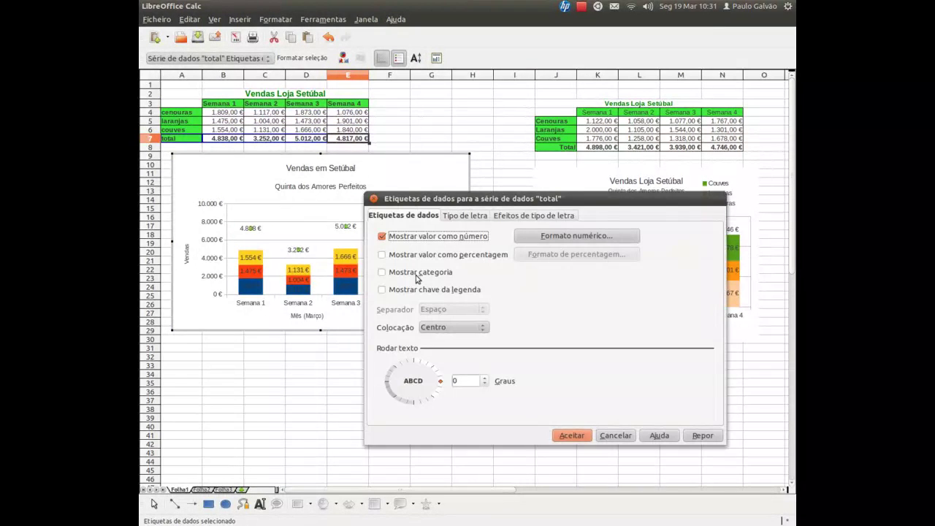
pyautogui.click(438, 329)
pyautogui.click(437, 358)
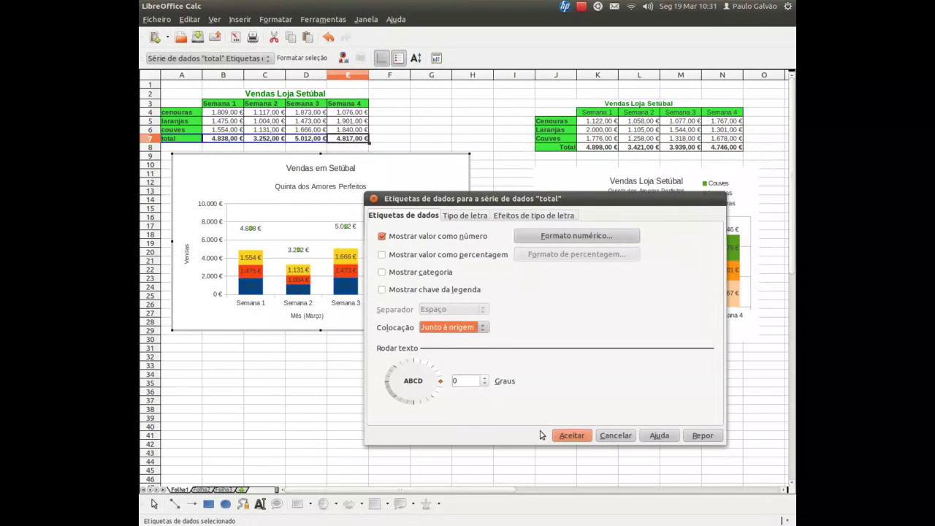
pyautogui.click(563, 436)
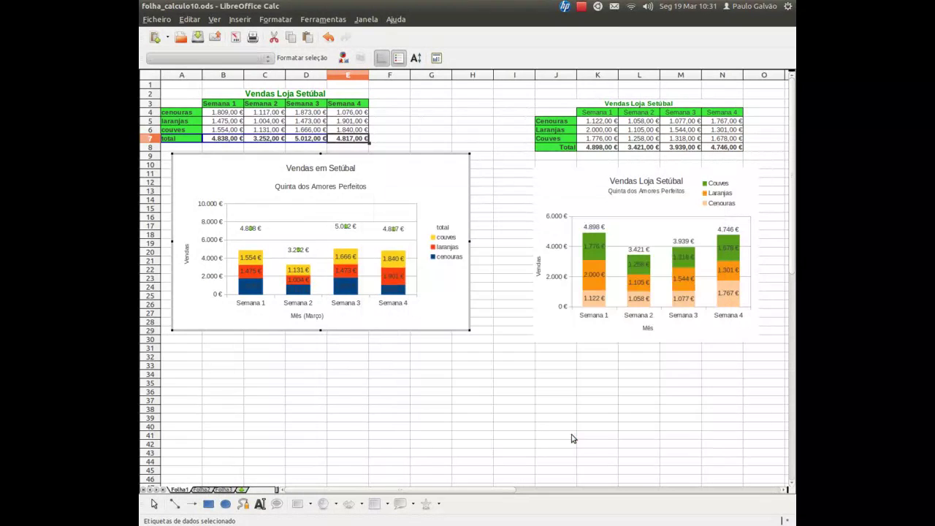
pyautogui.click(441, 287)
# - Format the legend, then drag it to the top-right corner and widen it into two-by-two
pyautogui.click(443, 229)
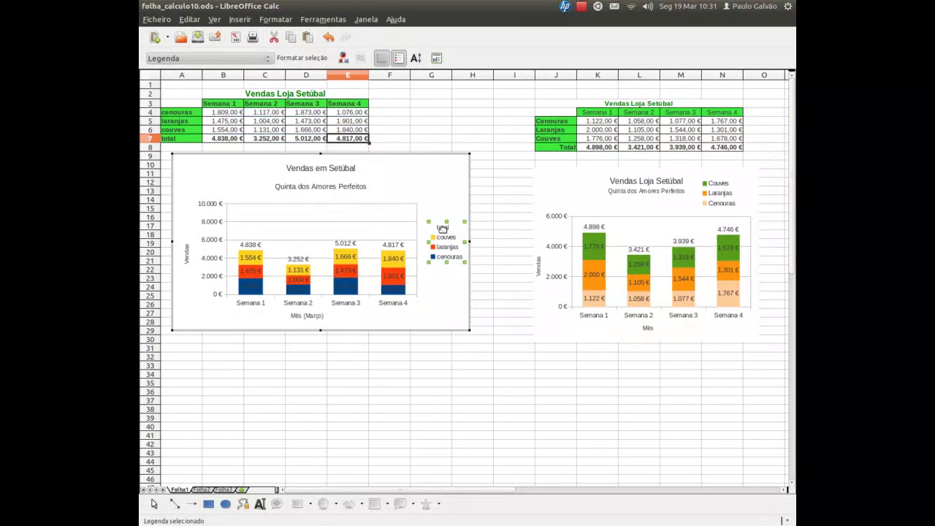
pyautogui.rightClick(442, 229)
pyautogui.click(458, 238)
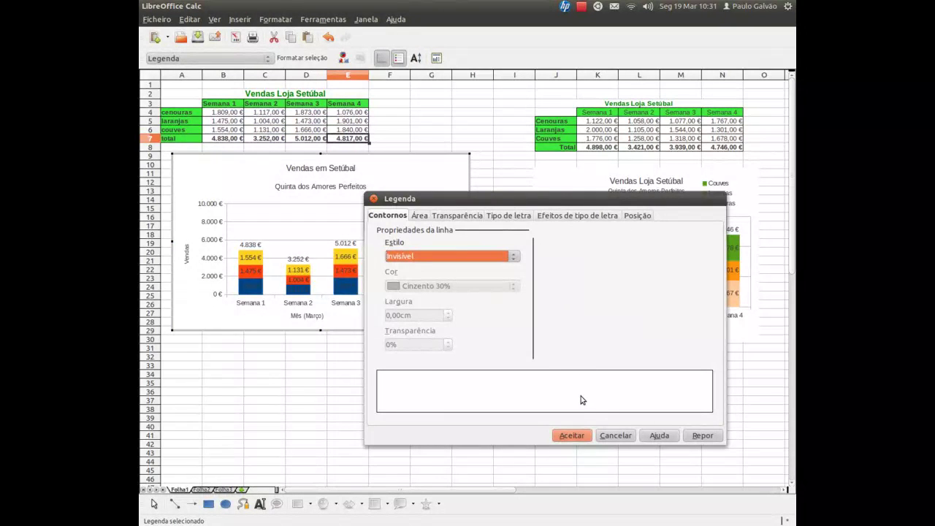
pyautogui.click(616, 435)
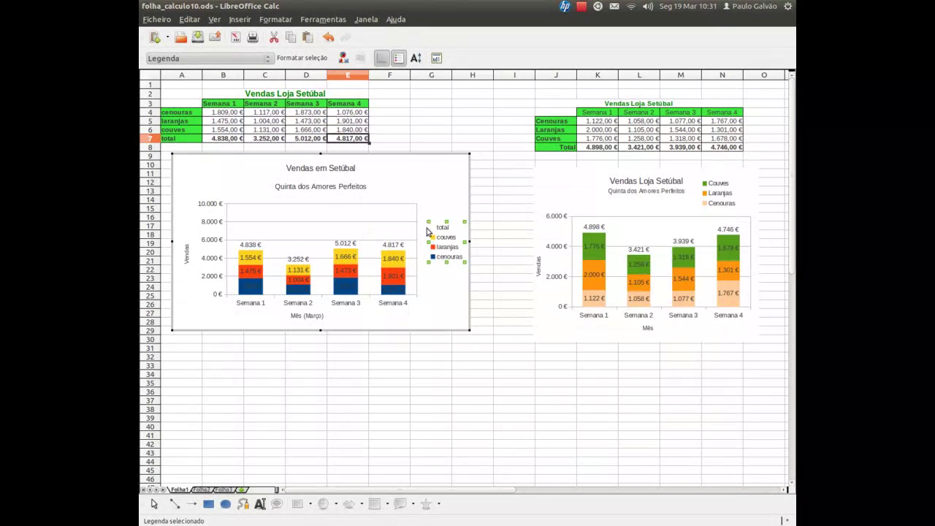
pyautogui.moveTo(444, 233); pyautogui.dragTo(408, 180)
pyautogui.moveTo(417, 179)
pyautogui.mouseDown()
pyautogui.moveTo(443, 179)
pyautogui.moveTo(417, 182)
pyautogui.mouseUp()
# - In Intervalos de dados, replace the total series' name reference with a blank name
pyautogui.click(443, 202)
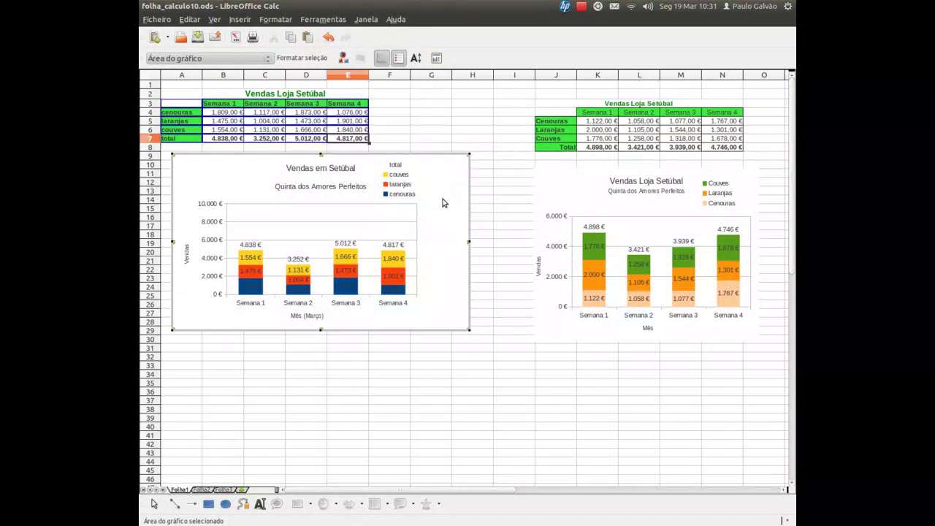
pyautogui.click(393, 246)
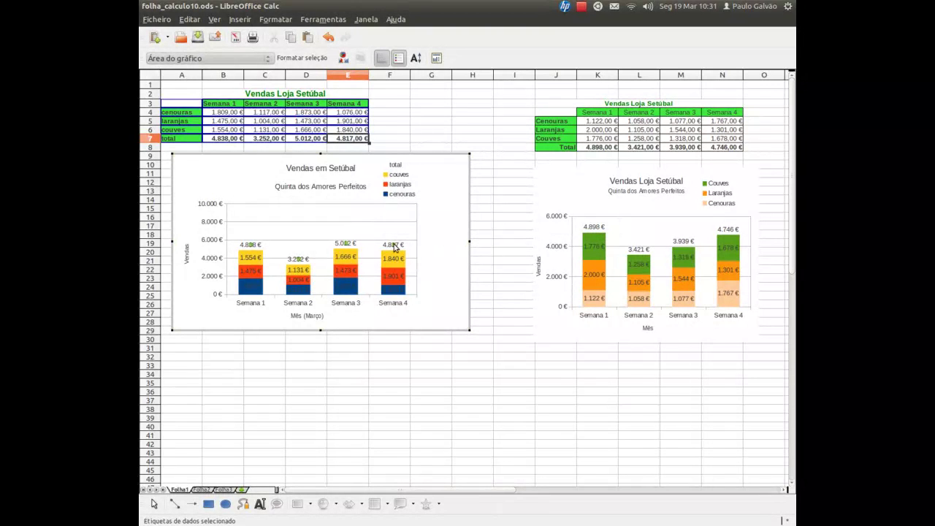
pyautogui.rightClick(395, 249)
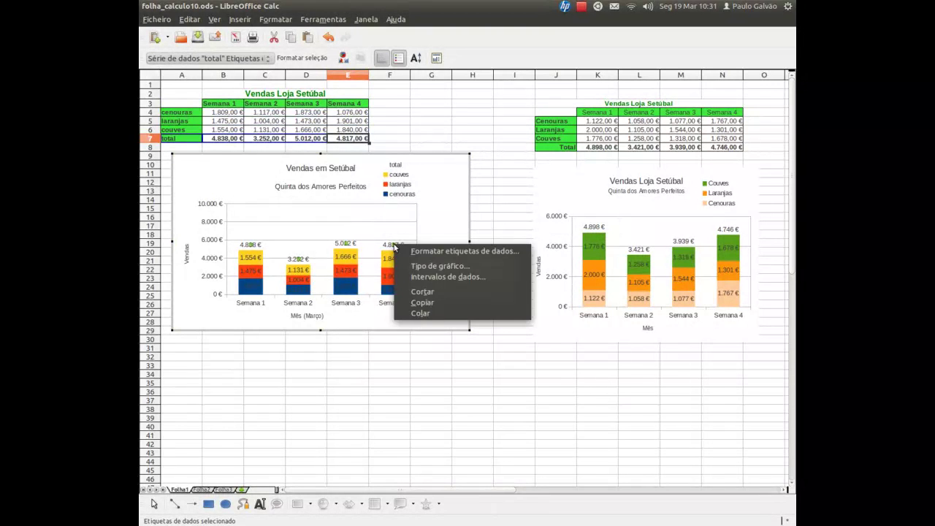
pyautogui.click(418, 276)
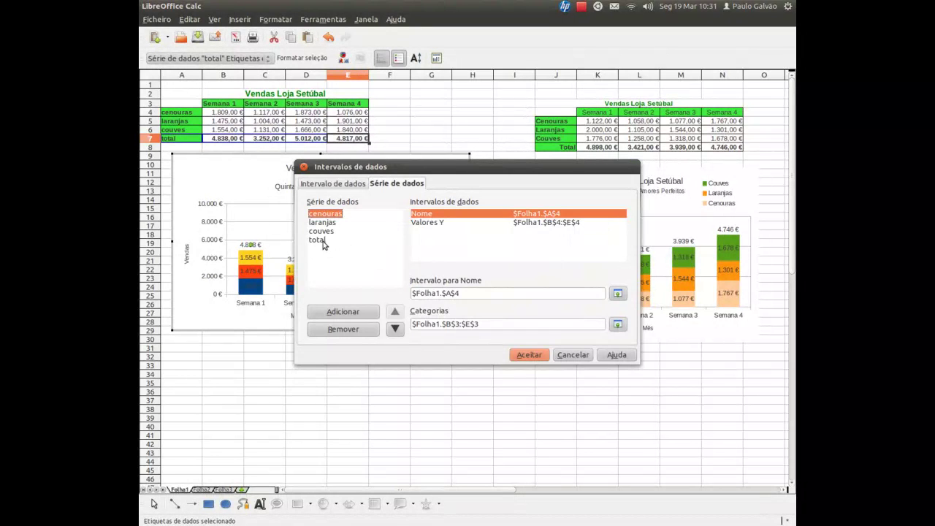
pyautogui.click(318, 240)
pyautogui.moveTo(470, 293); pyautogui.dragTo(377, 295)
pyautogui.write('2')
pyautogui.press('BackSpace')
pyautogui.write('1')
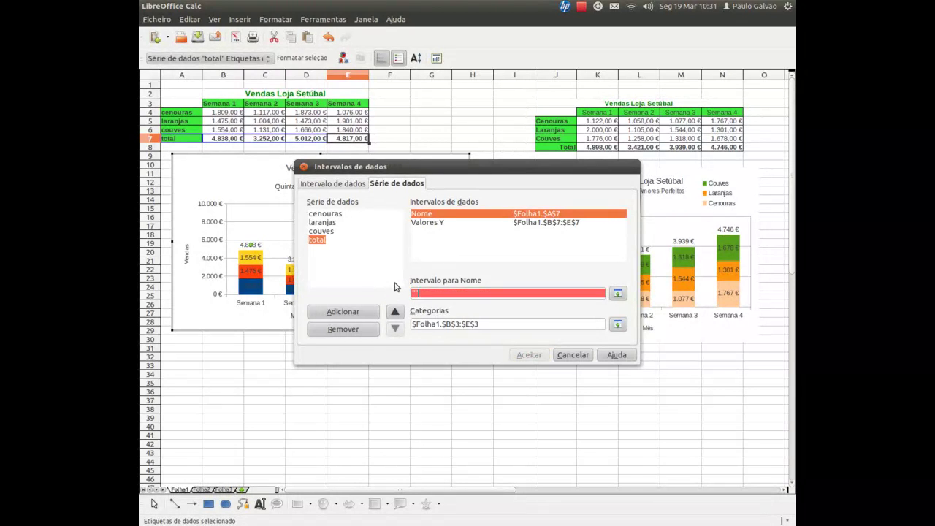
pyautogui.write('"')
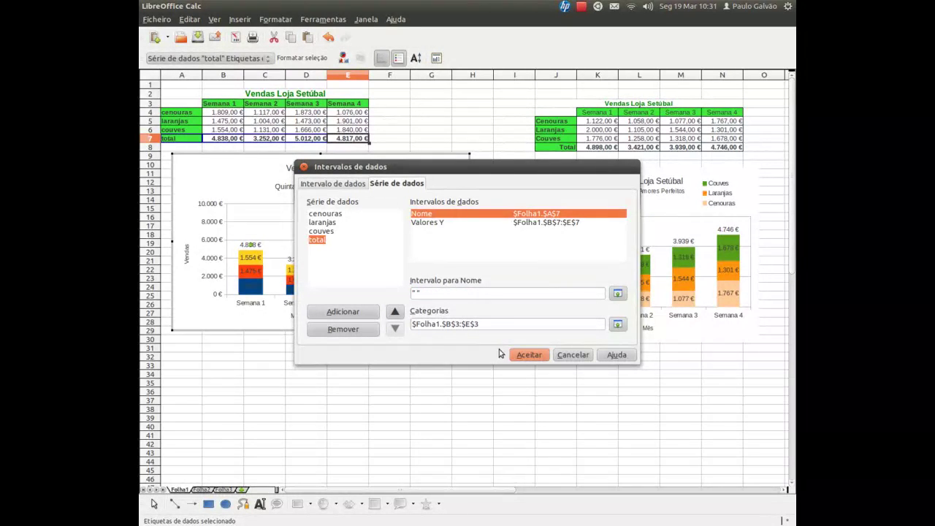
pyautogui.click(530, 356)
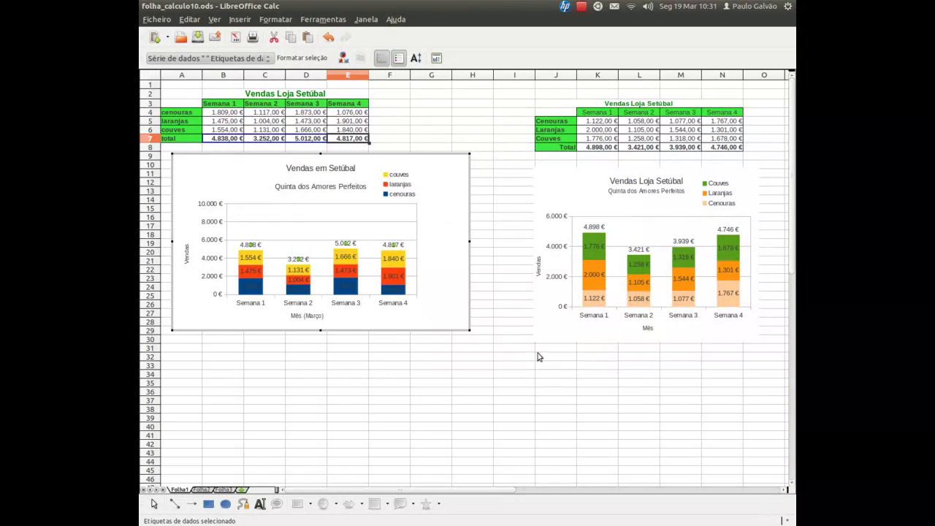
pyautogui.click(441, 241)
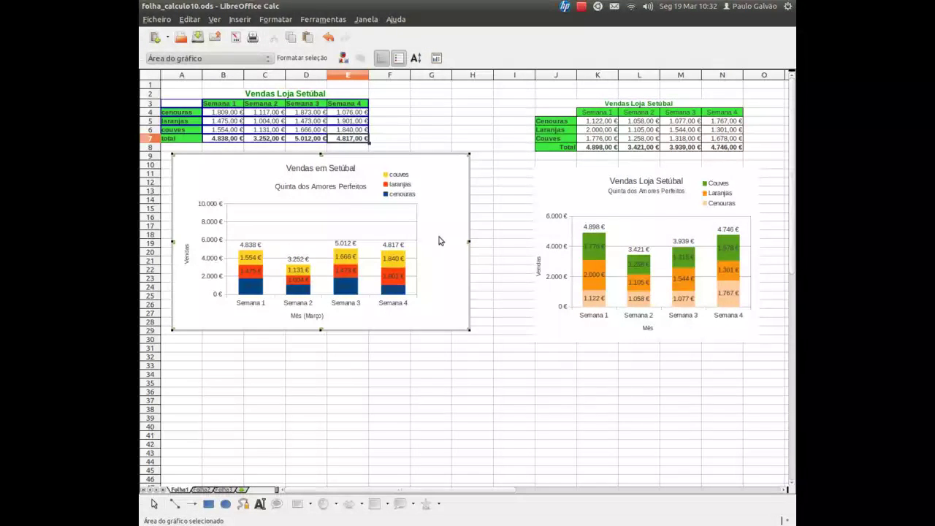
# - Change the vertical axis Máximo from 10000 to 6000 in its Escala settings
pyautogui.click(222, 207)
pyautogui.rightClick(222, 207)
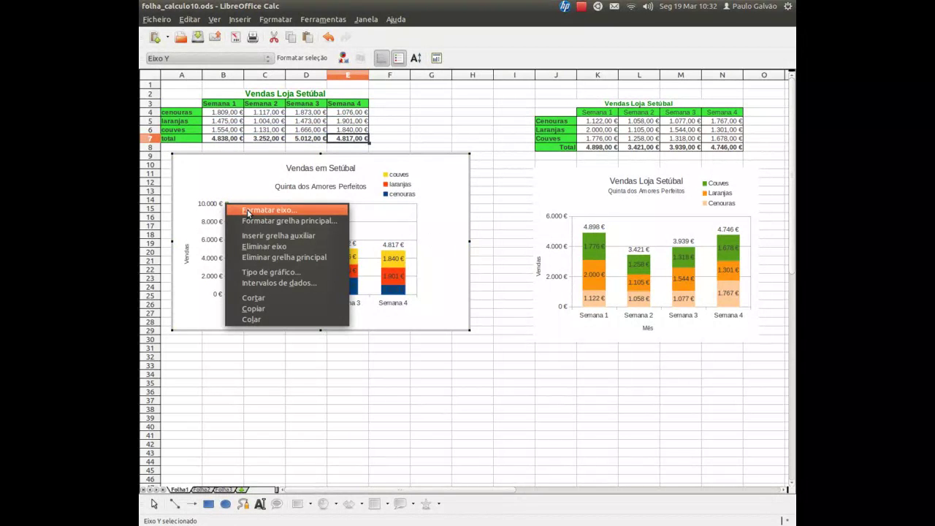
pyautogui.click(249, 210)
pyautogui.click(380, 215)
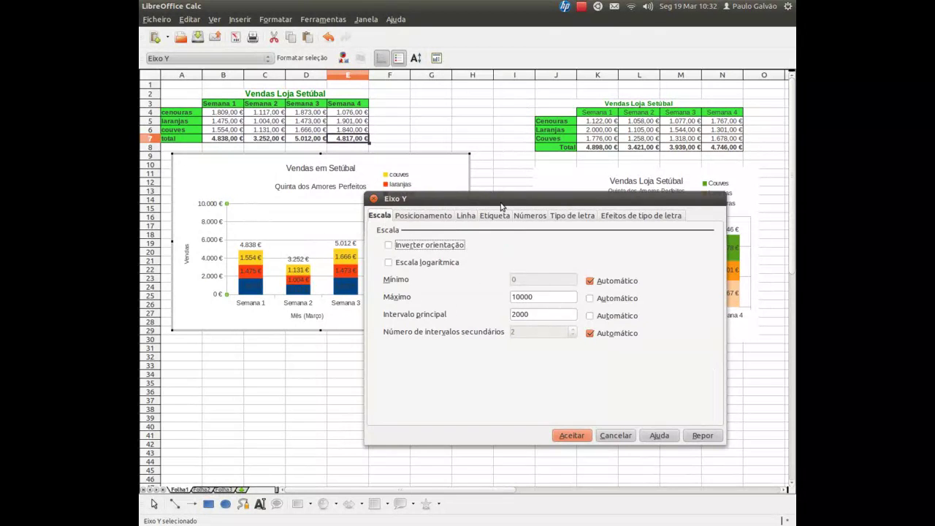
pyautogui.moveTo(502, 207); pyautogui.dragTo(521, 189)
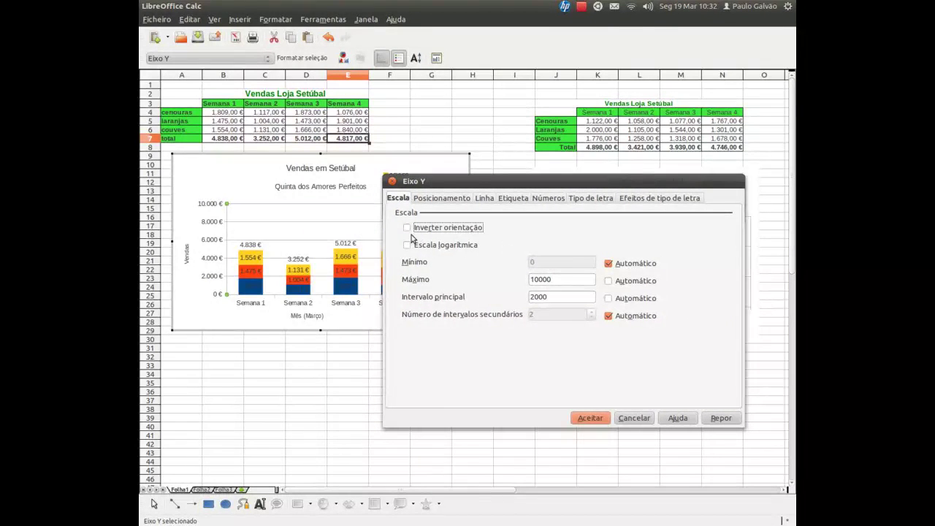
pyautogui.doubleClick(538, 279)
pyautogui.click(539, 279)
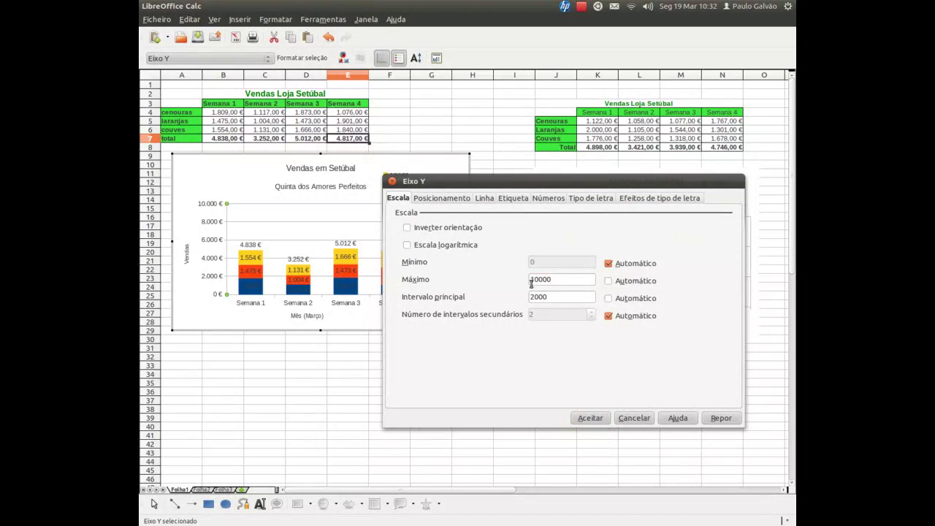
pyautogui.doubleClick(539, 279)
pyautogui.write('6000')
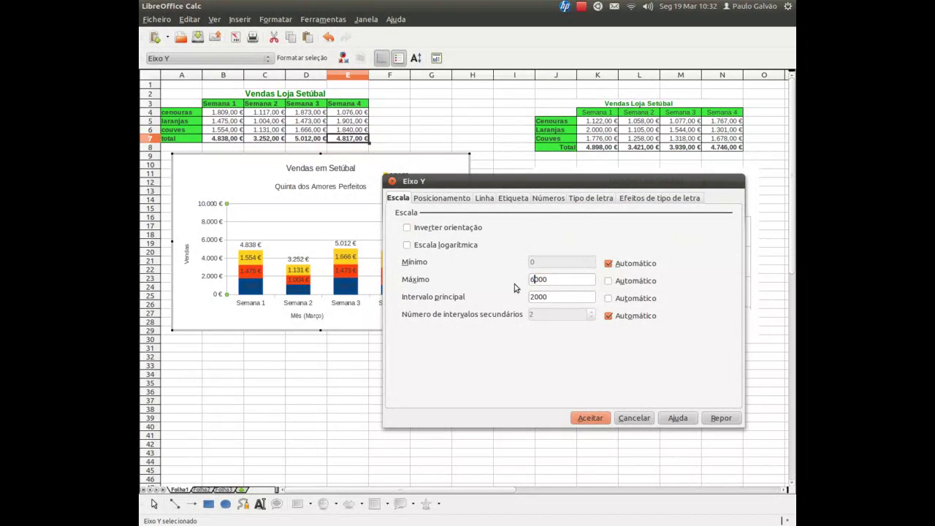
pyautogui.click(595, 421)
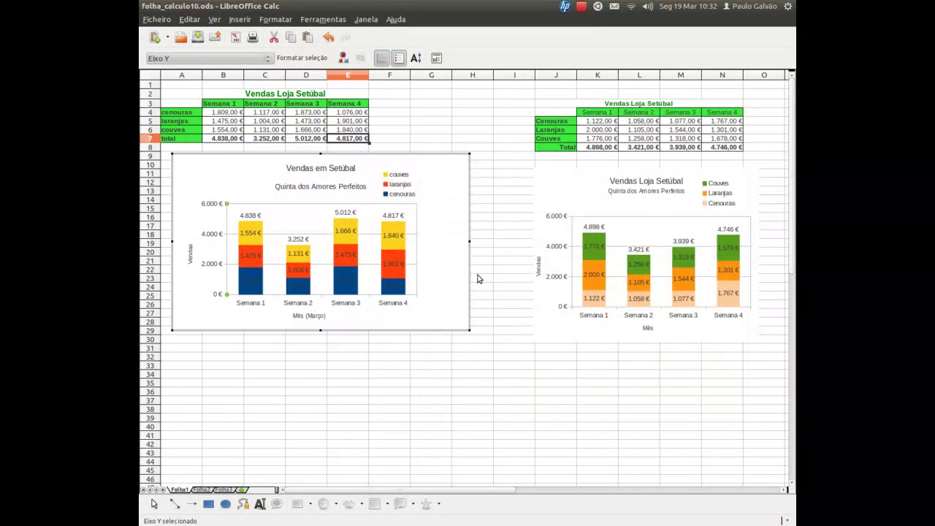
pyautogui.click(446, 267)
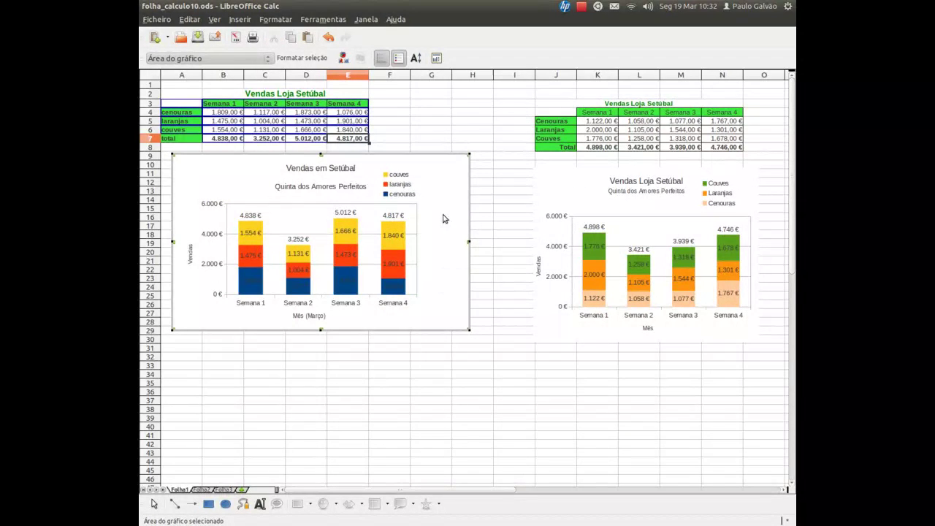
# - Fill the cenouras series with the orange Gráfico 10 colour instead of dark blue
pyautogui.rightClick(349, 272)
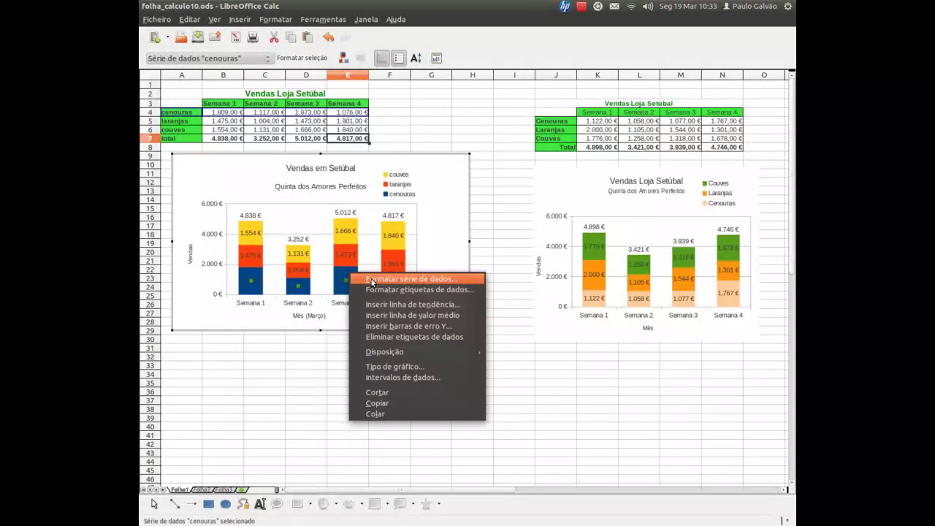
pyautogui.click(372, 279)
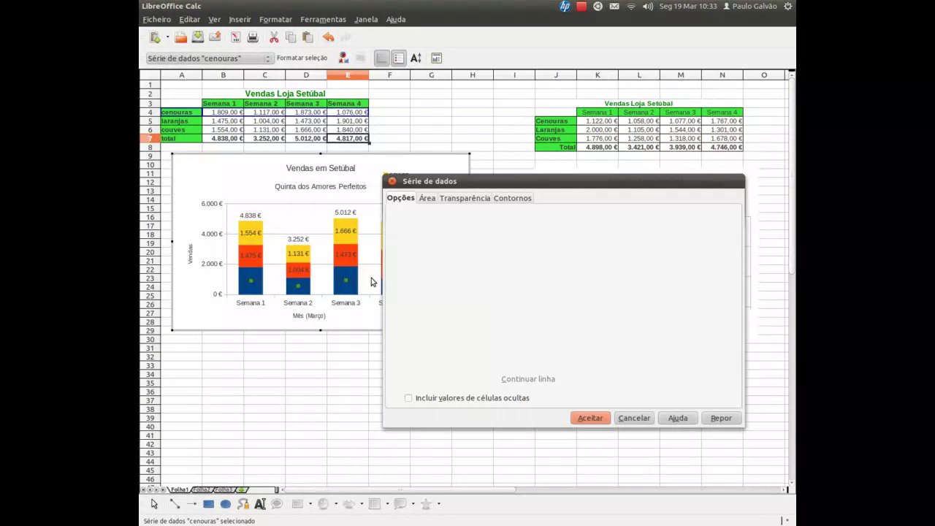
pyautogui.click(446, 198)
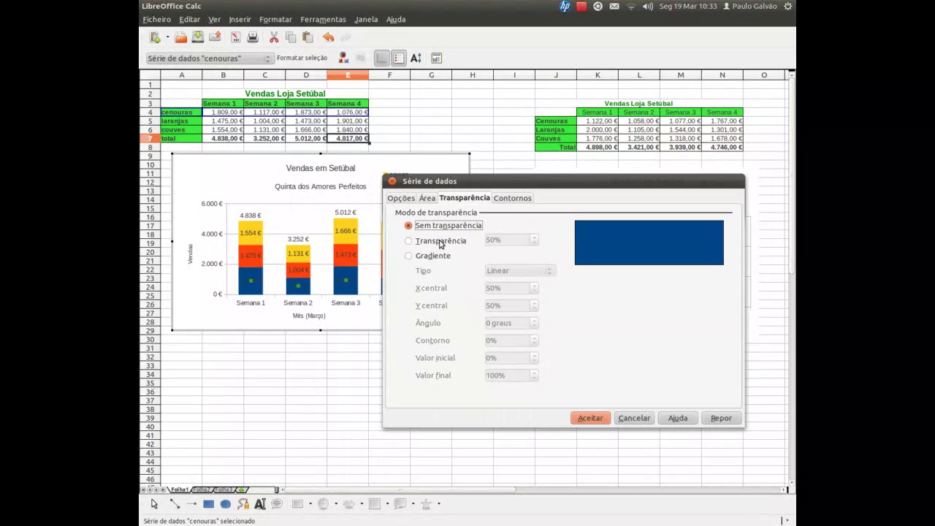
pyautogui.click(407, 200)
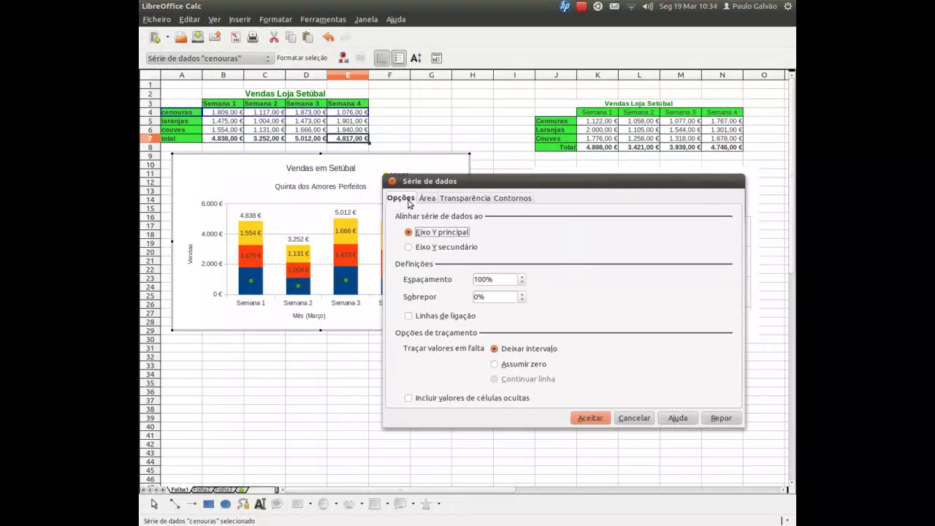
pyautogui.click(433, 202)
pyautogui.click(456, 201)
pyautogui.click(431, 201)
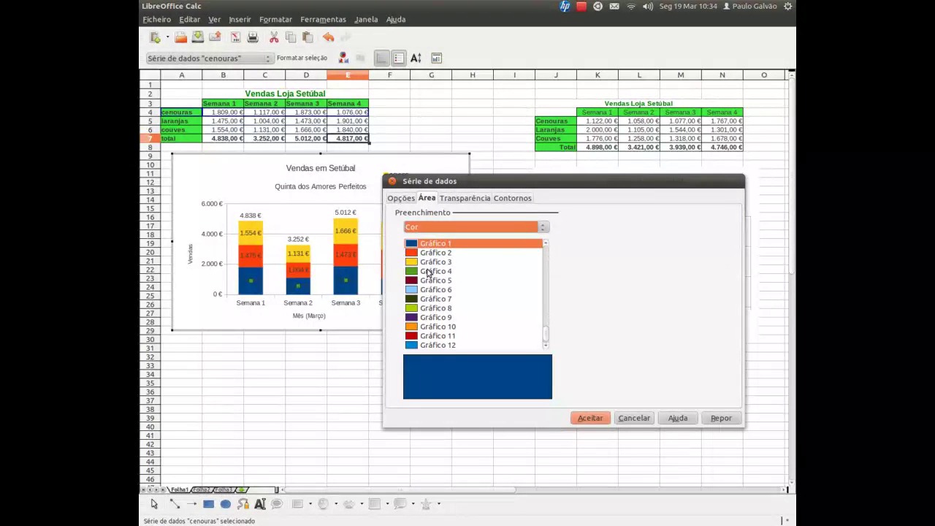
pyautogui.click(449, 327)
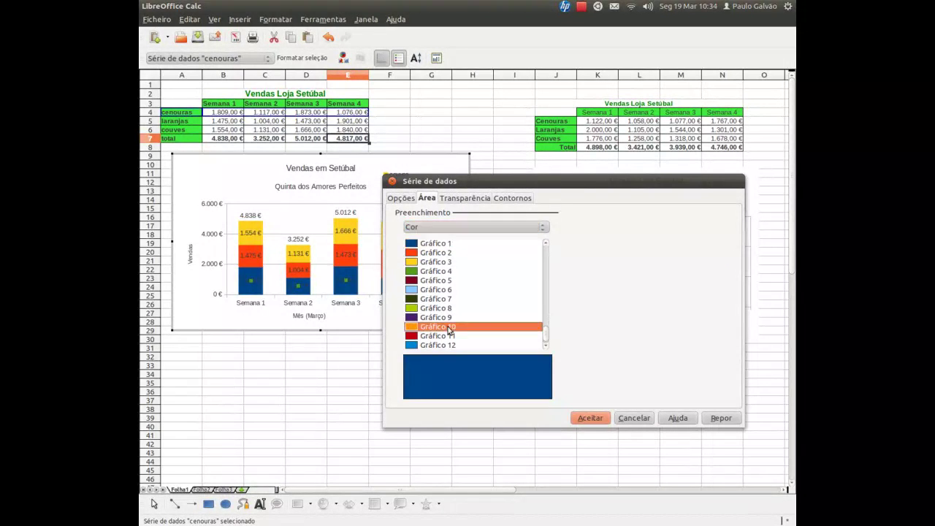
pyautogui.click(595, 418)
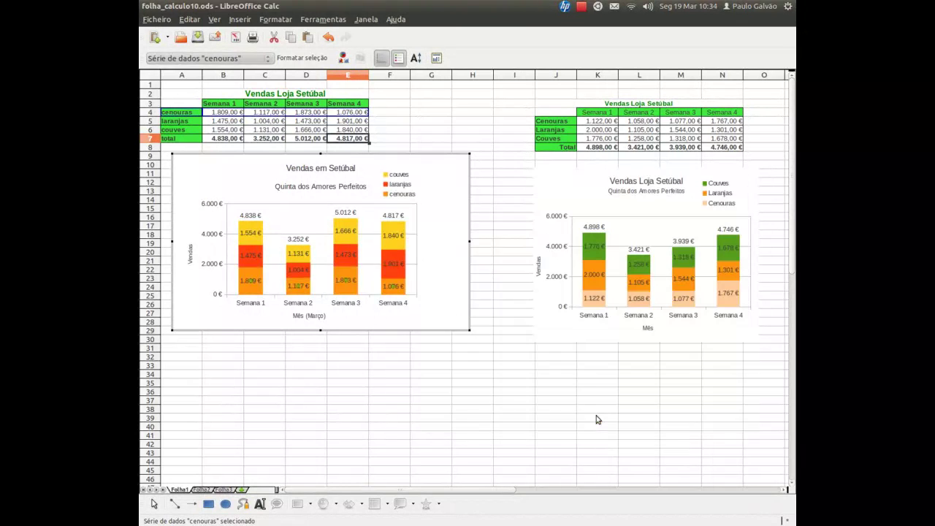